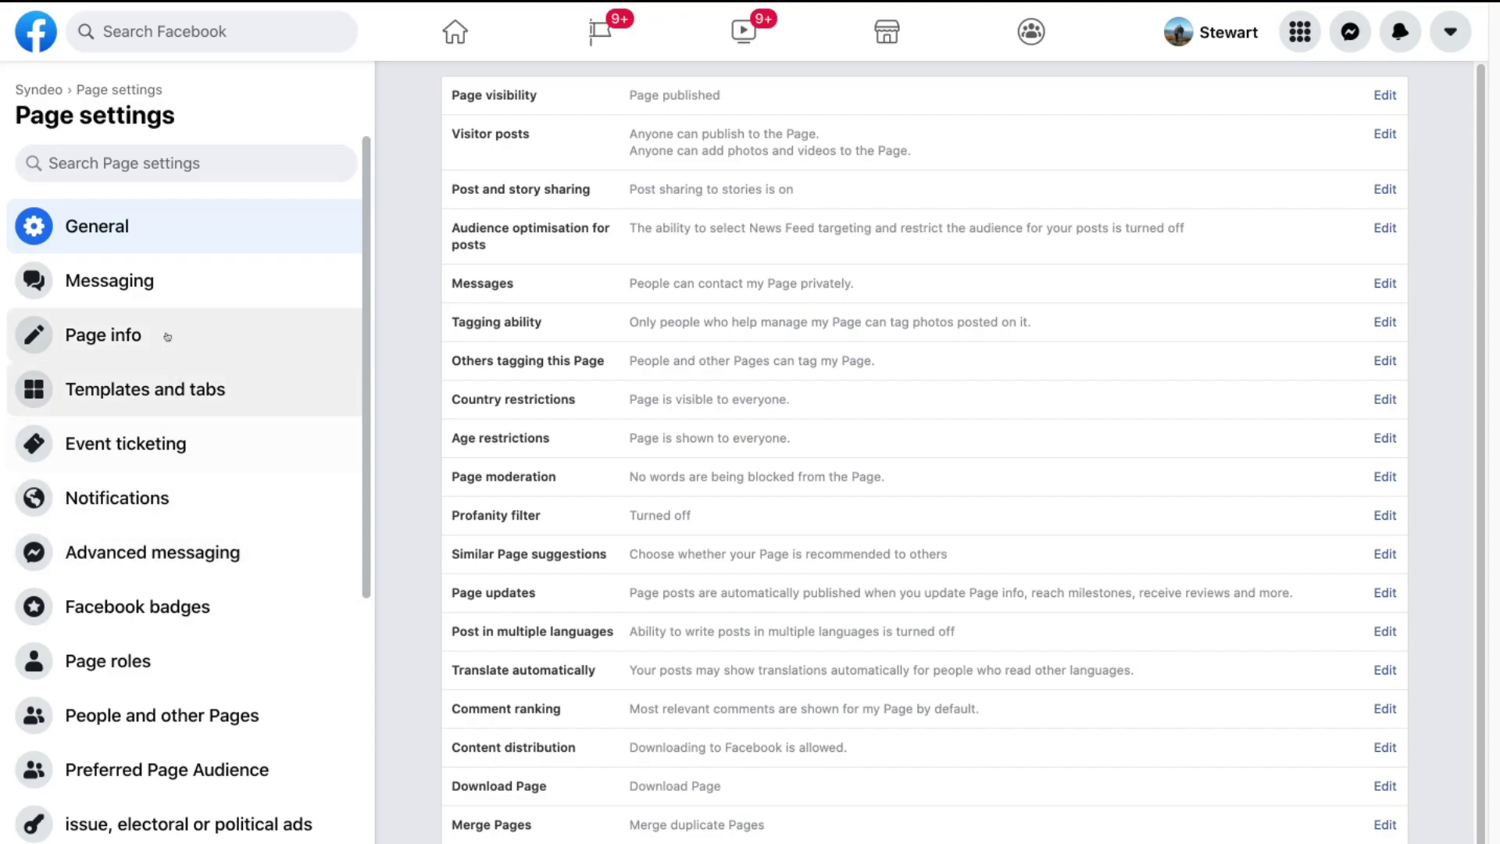
# - Start the 'Add Messenger to your website' Chat plugin setup from the Page's Messaging settings
pyautogui.click(164, 294)
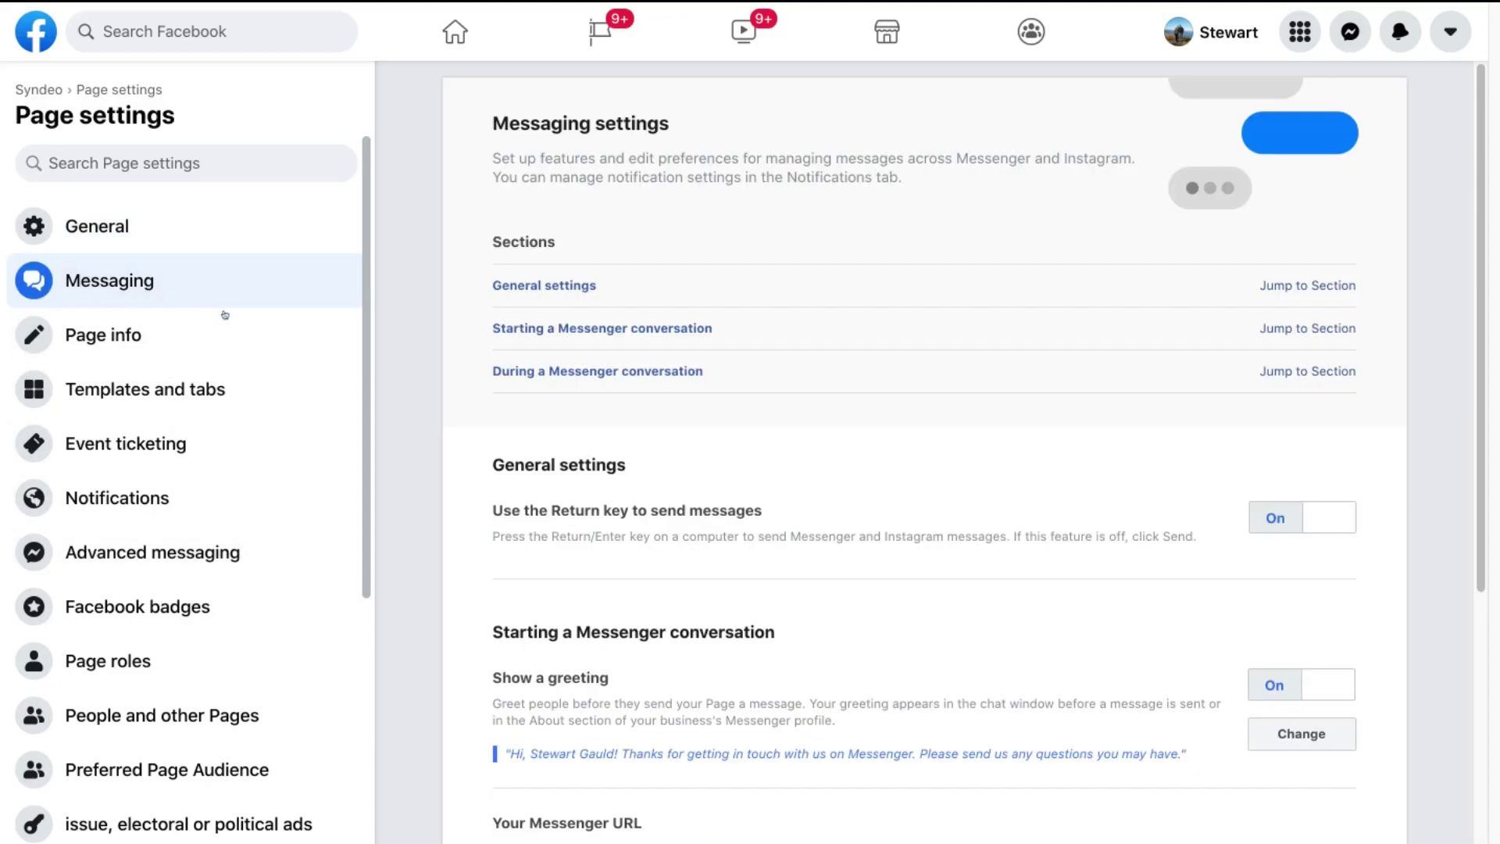
pyautogui.scroll(-2, 594, 508)
pyautogui.scroll(-4, 572, 507)
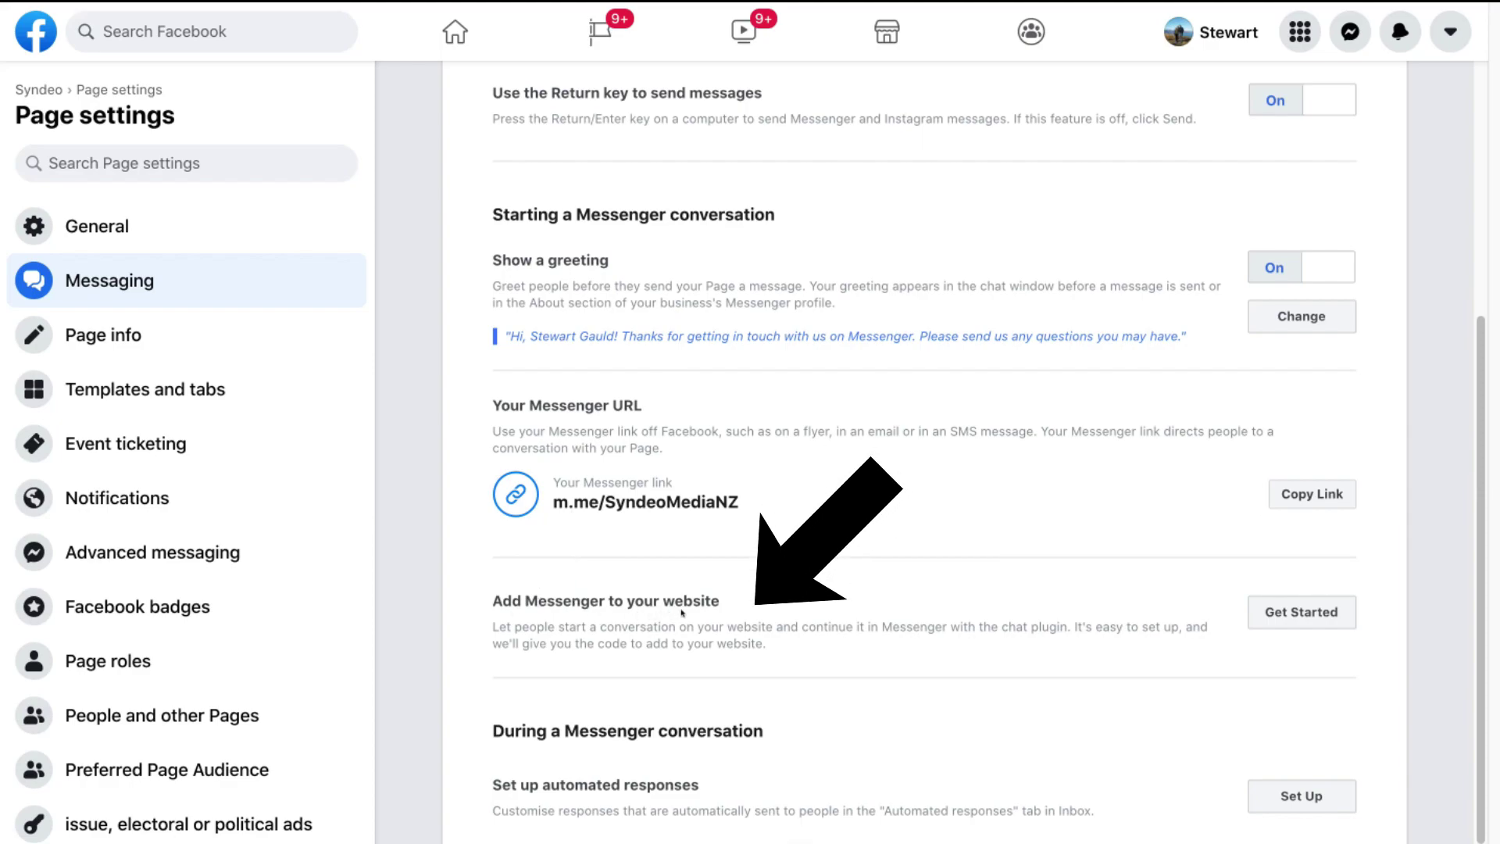
pyautogui.click(1301, 612)
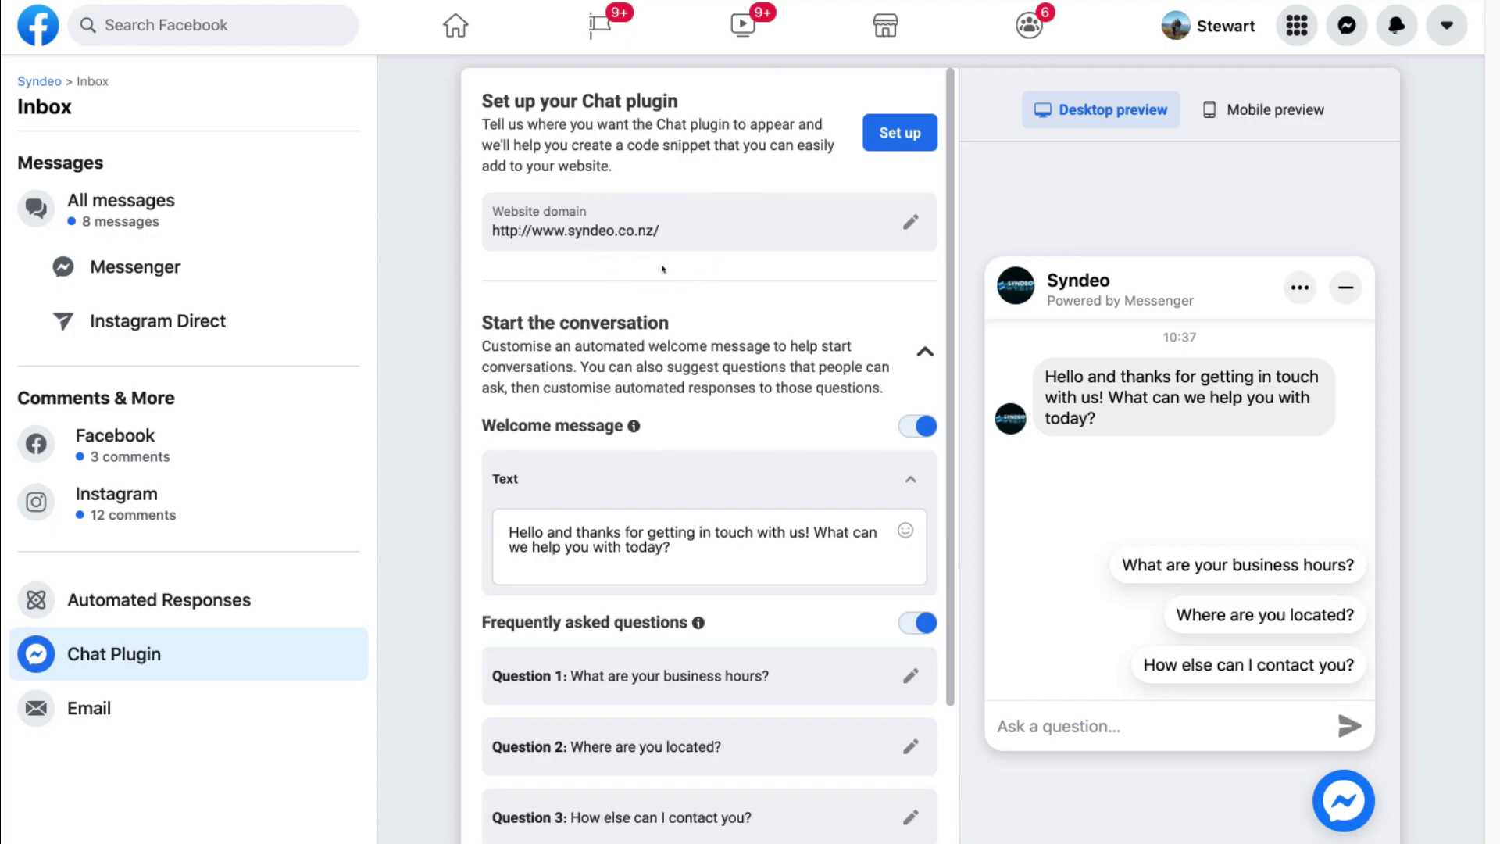
pyautogui.click(910, 222)
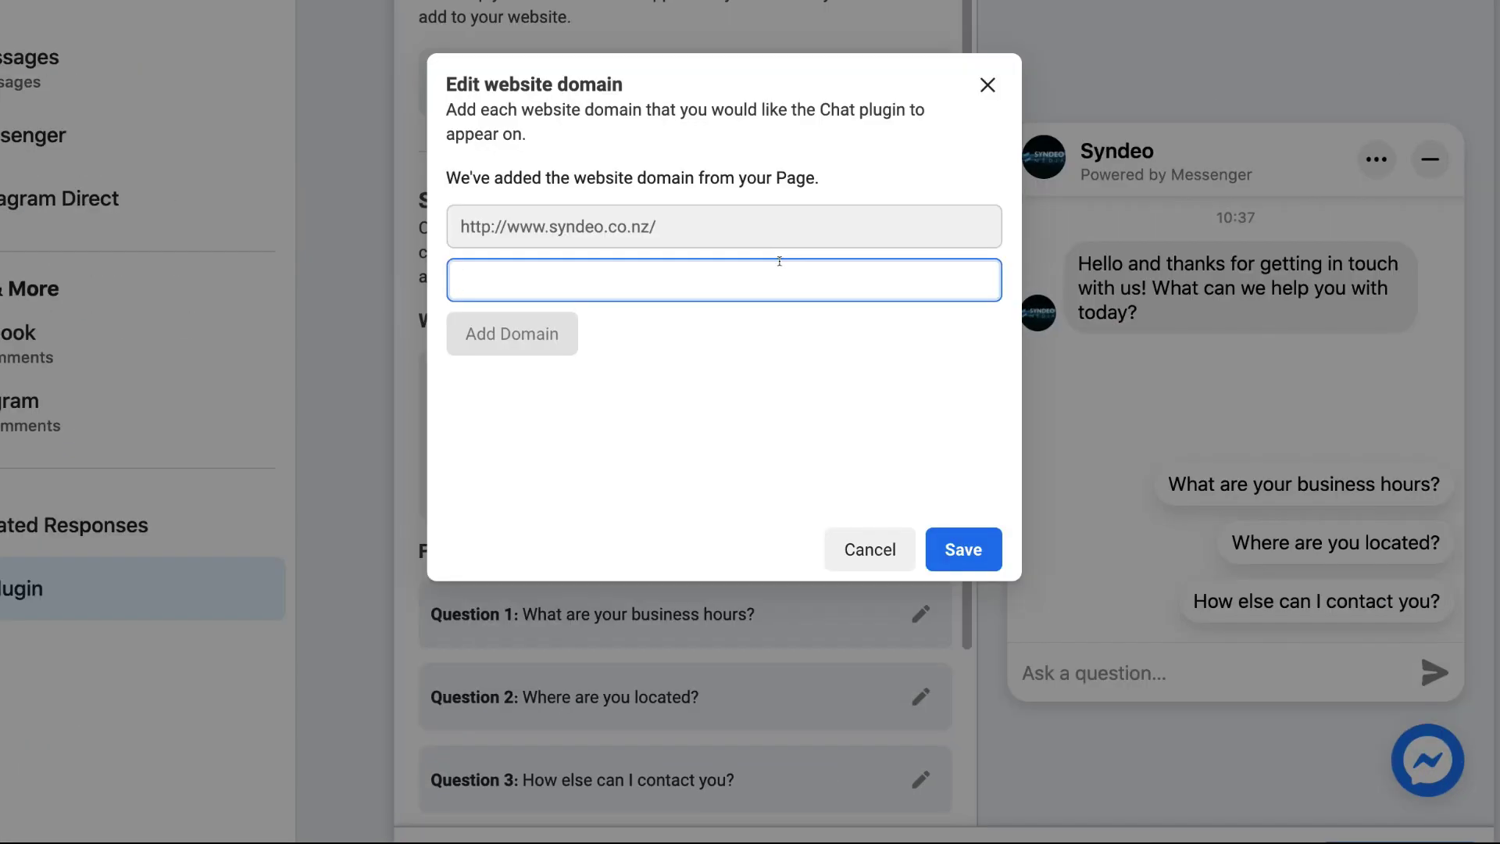
pyautogui.write('http://syndeomedia.co.nz/')
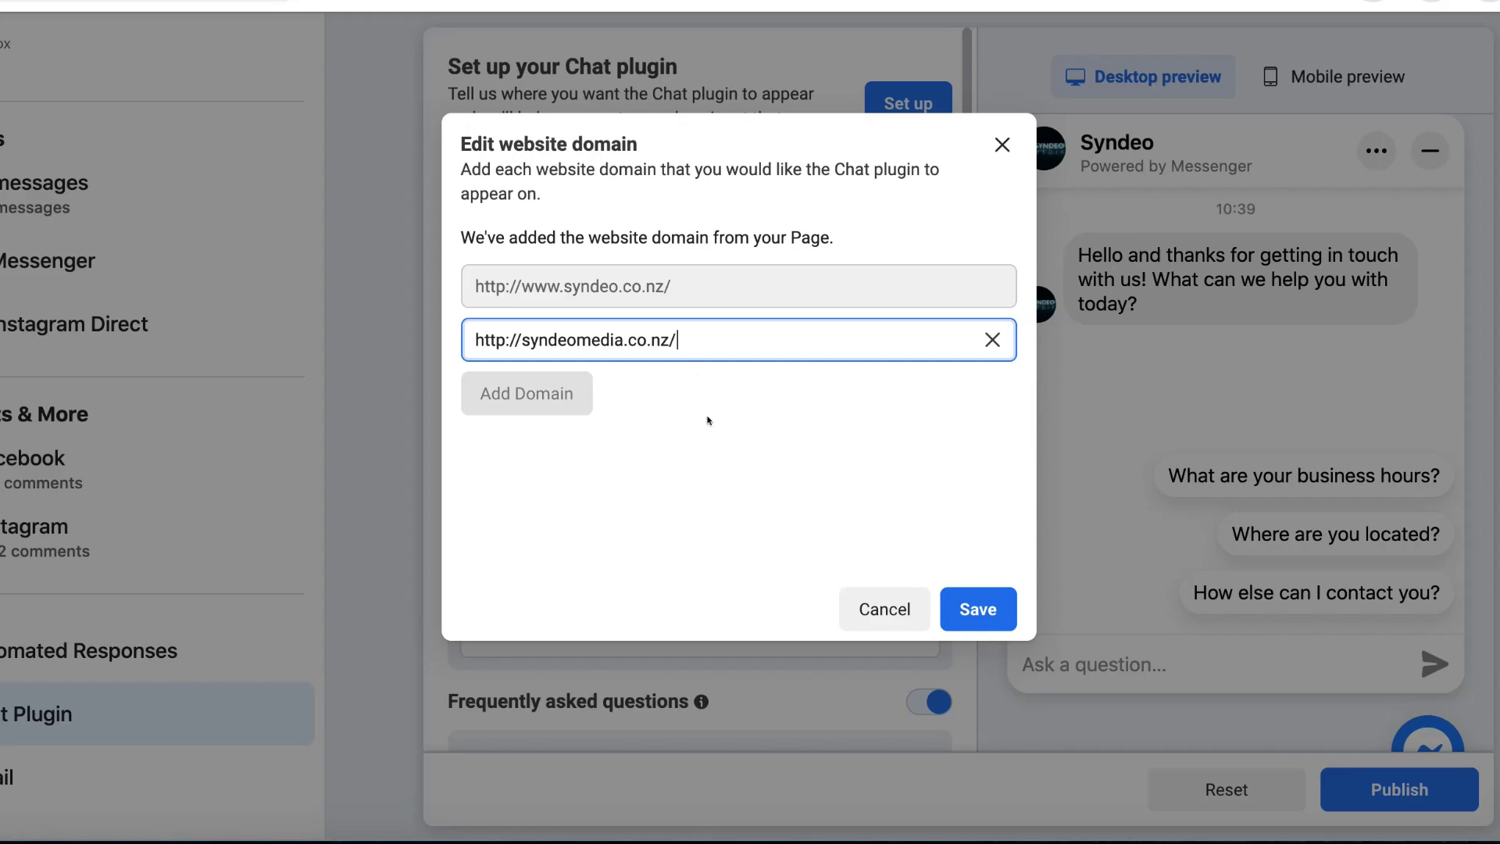
pyautogui.click(945, 594)
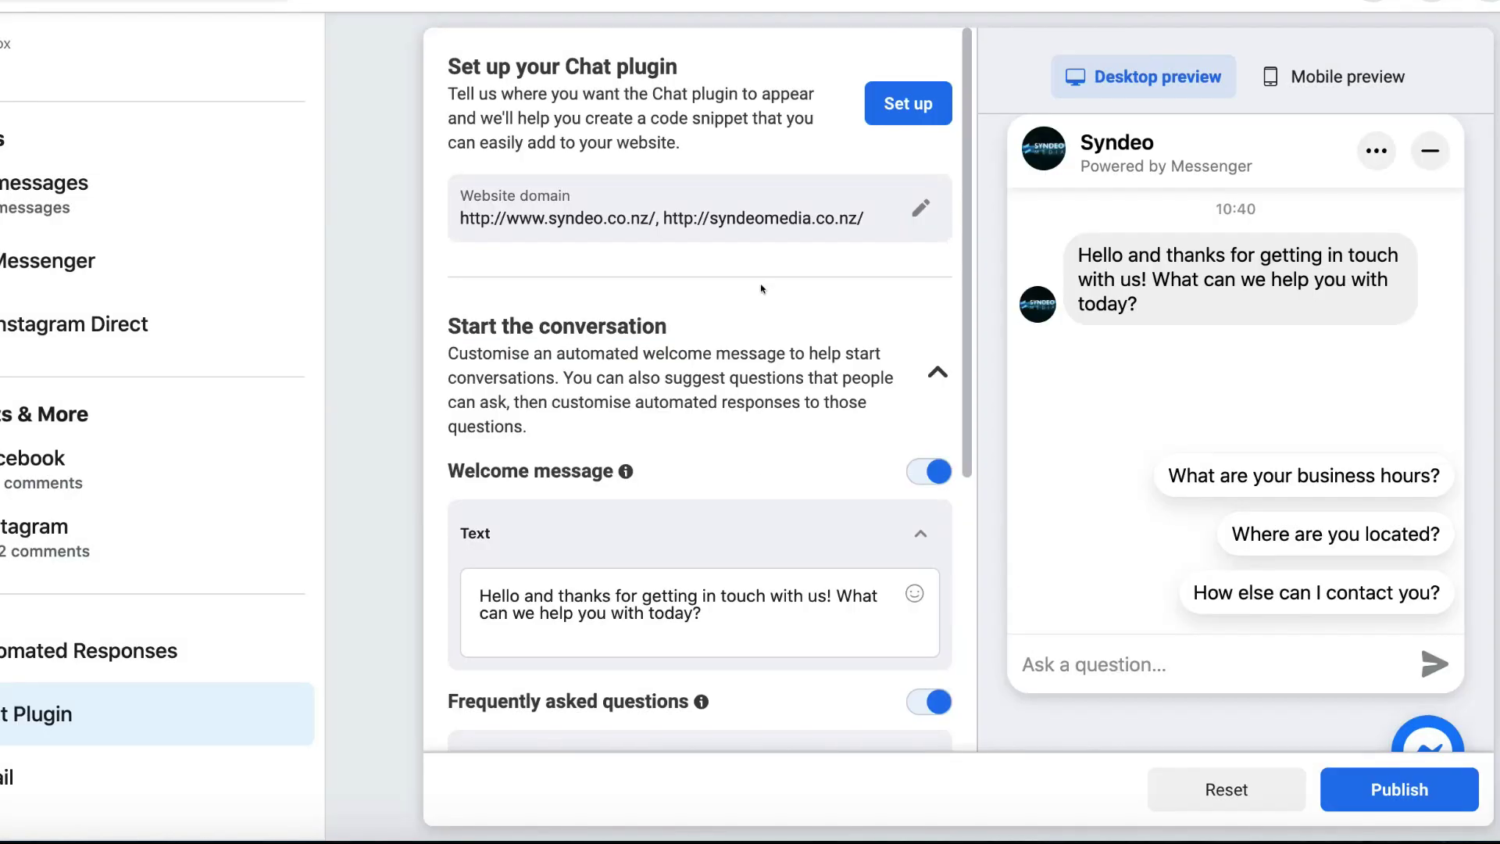
pyautogui.moveTo(965, 217); pyautogui.dragTo(976, 367)
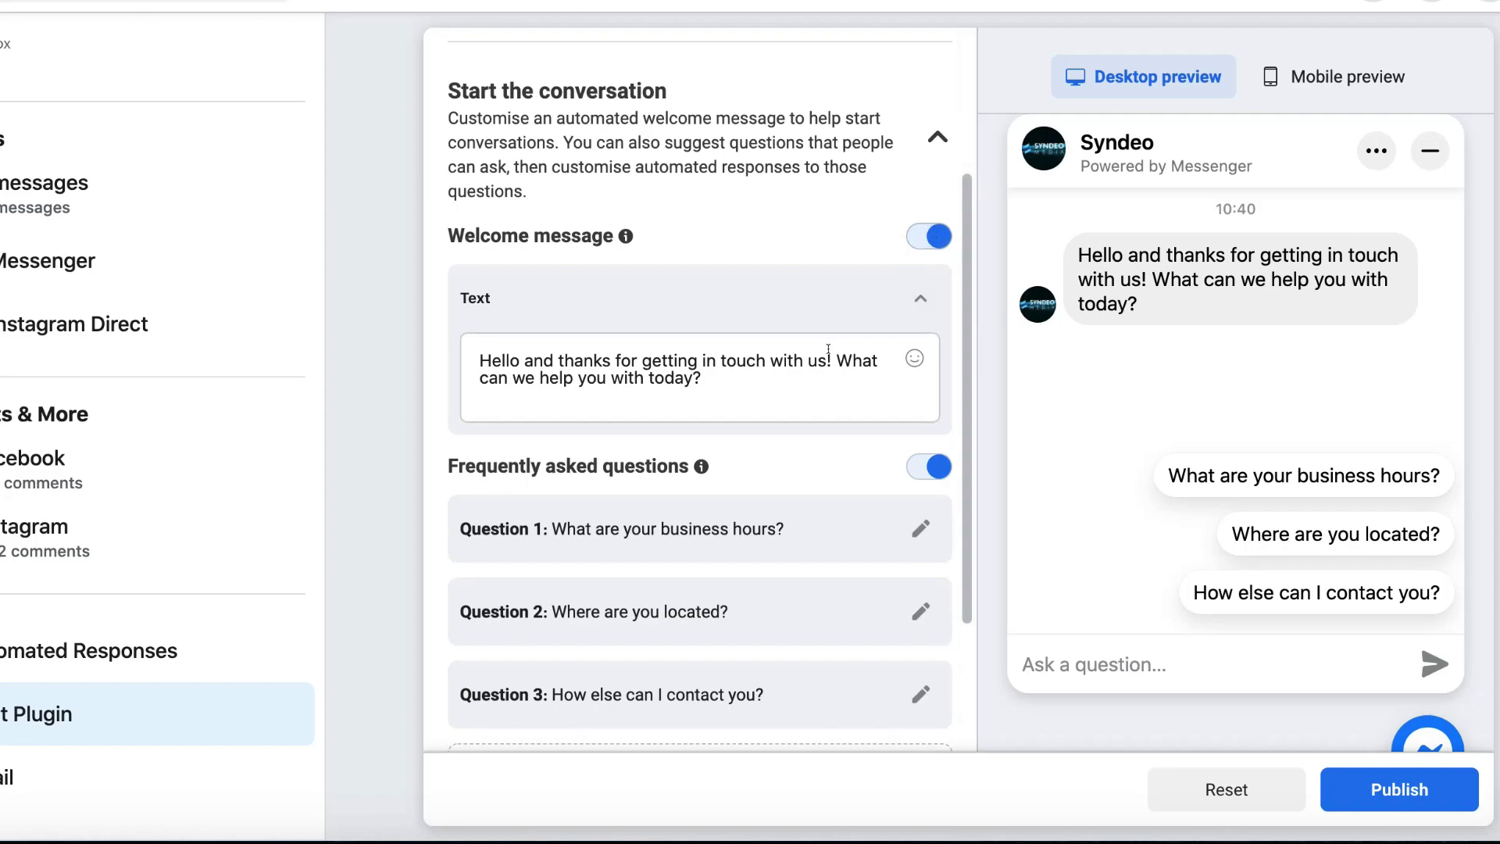
pyautogui.moveTo(706, 379); pyautogui.dragTo(473, 349)
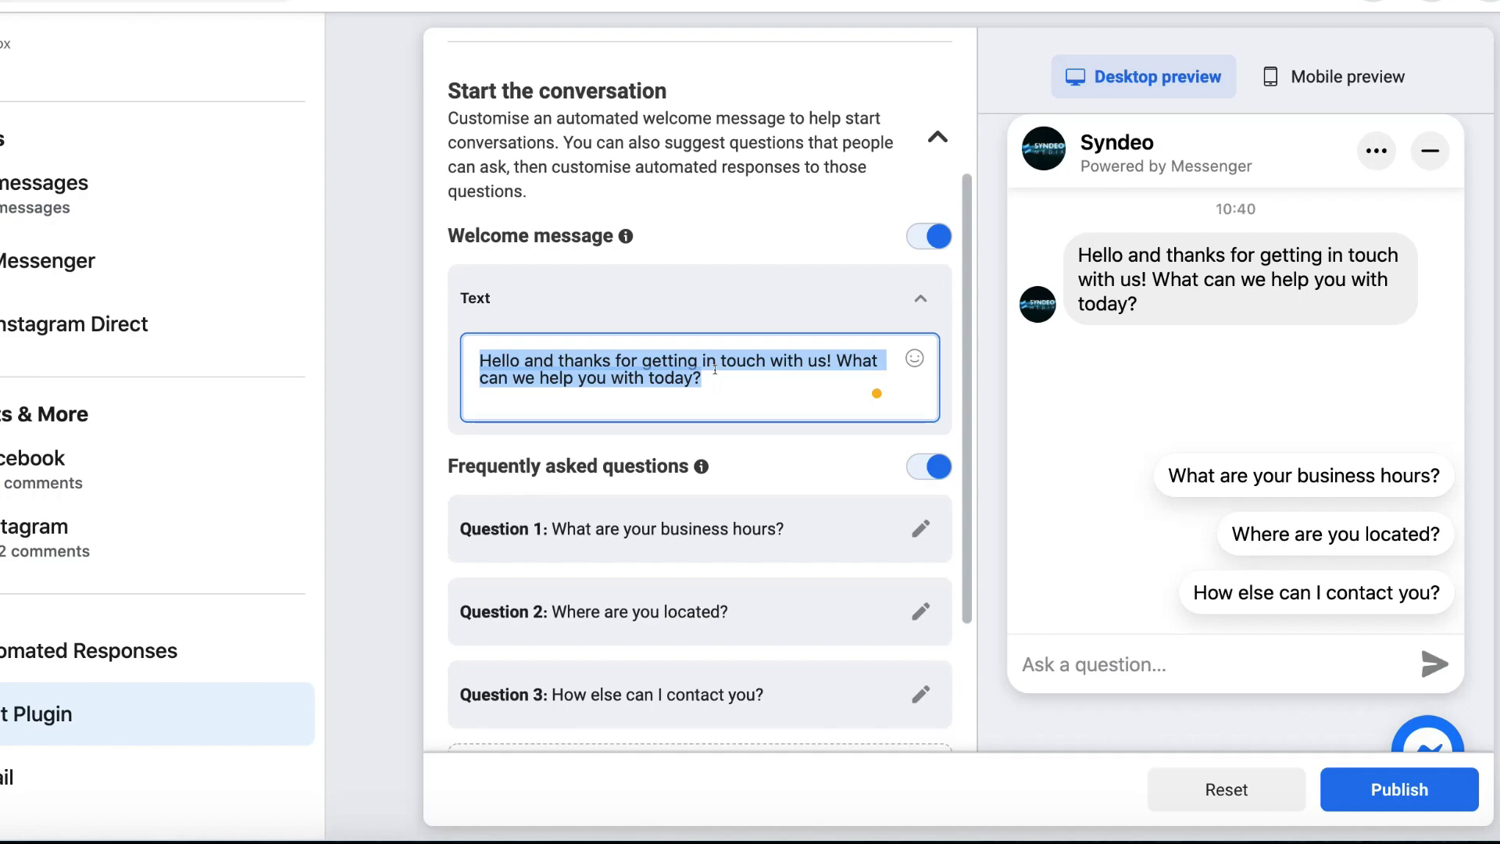
pyautogui.click(715, 370)
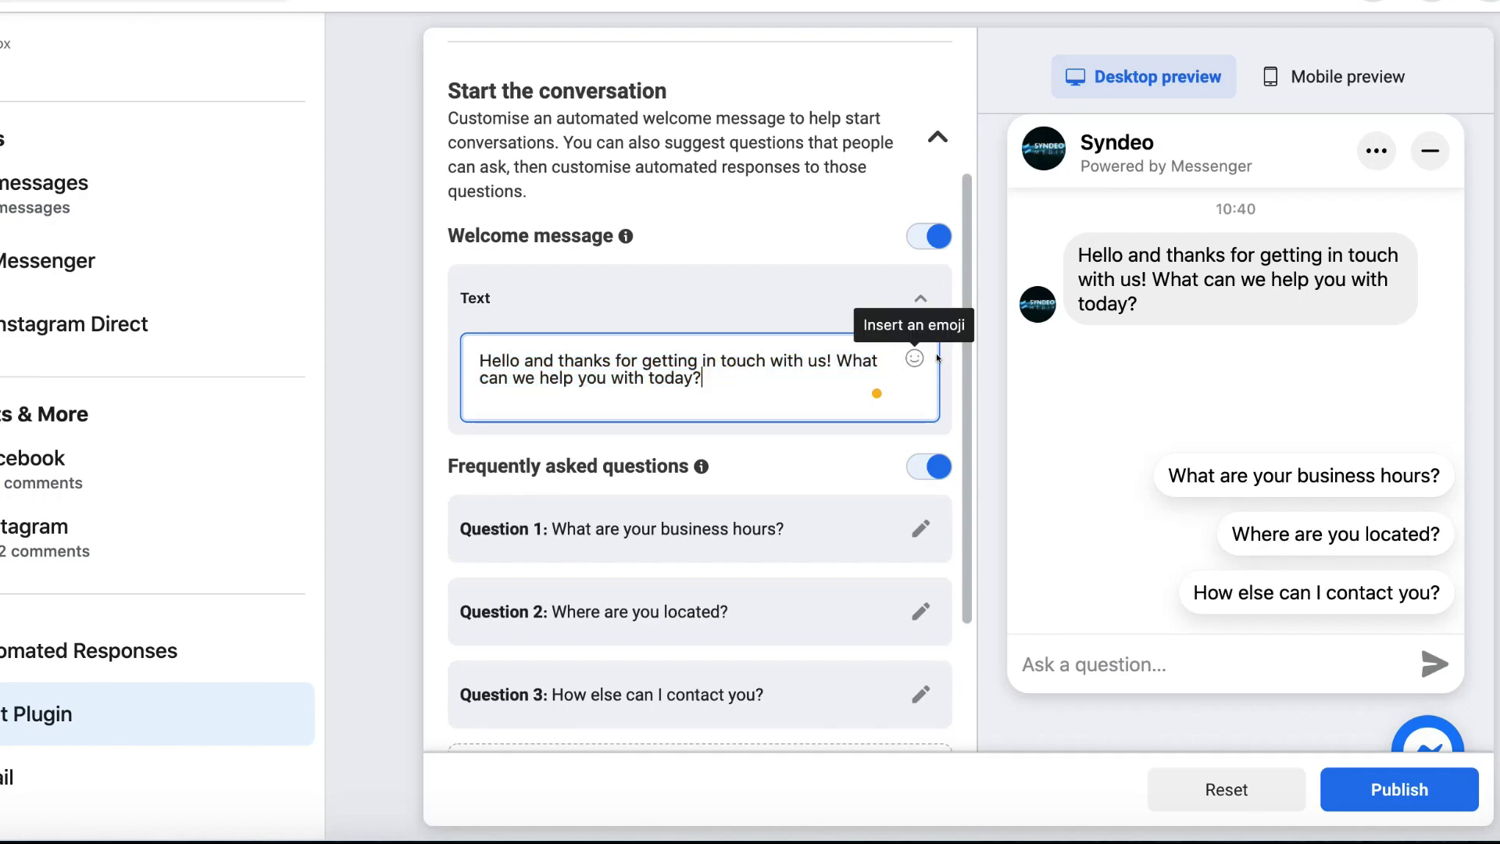
pyautogui.scroll(-2, 969, 412)
pyautogui.scroll(-2, 969, 413)
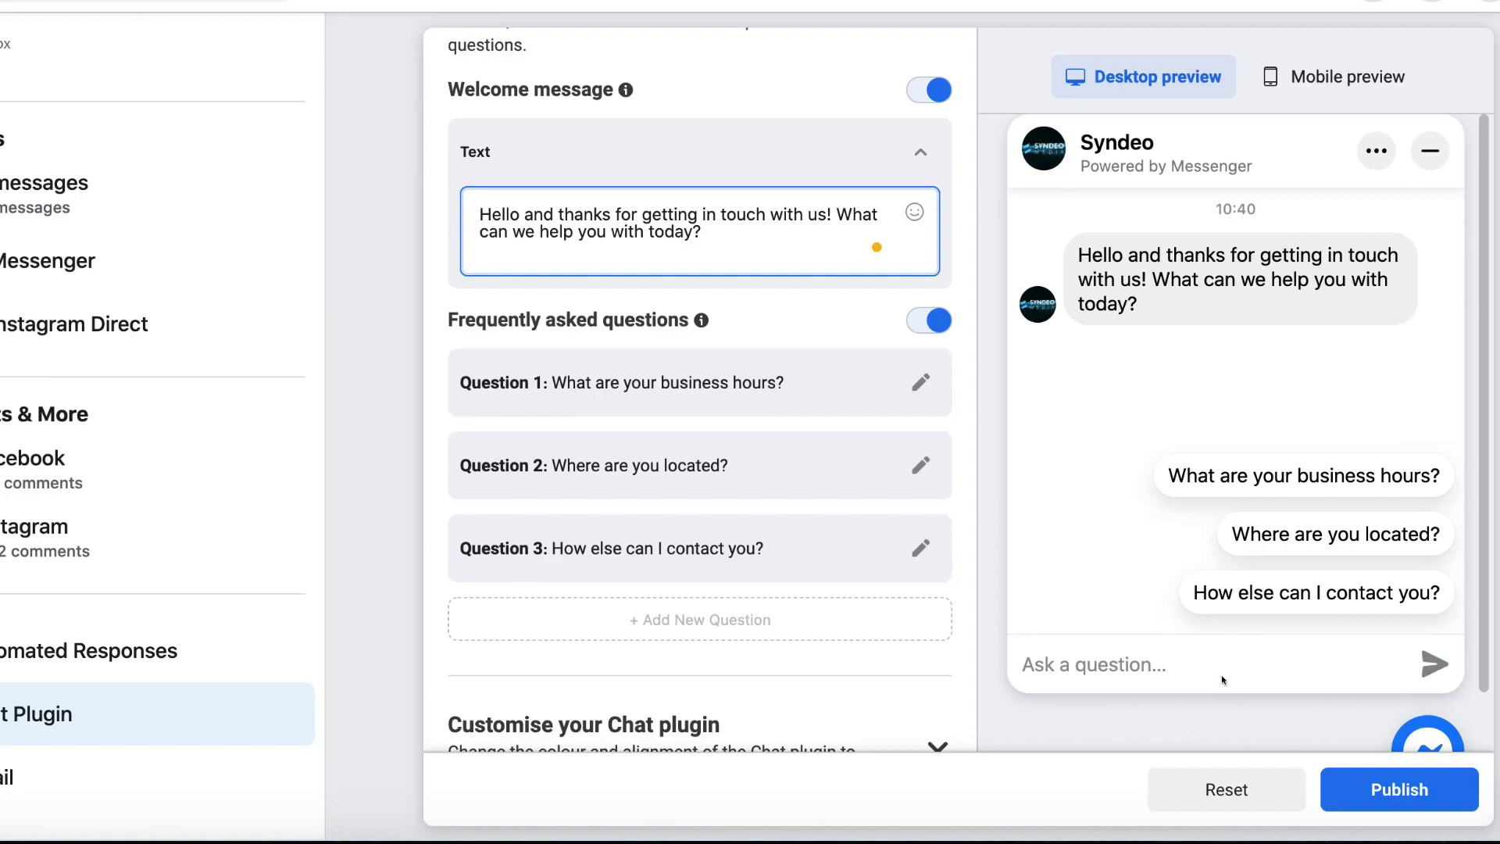
pyautogui.moveTo(614, 618)
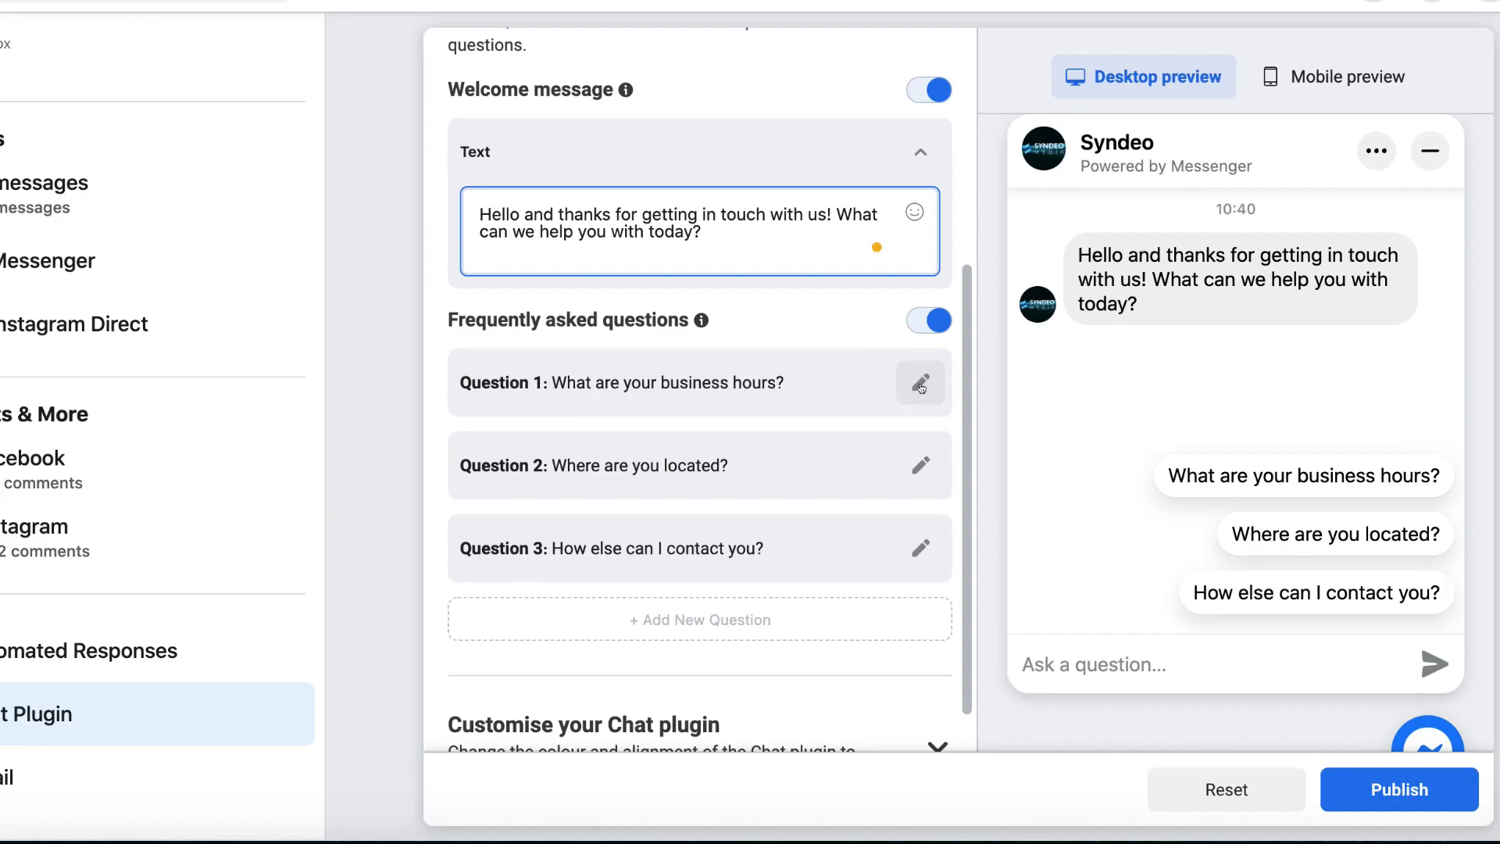
pyautogui.scroll(-2, 969, 477)
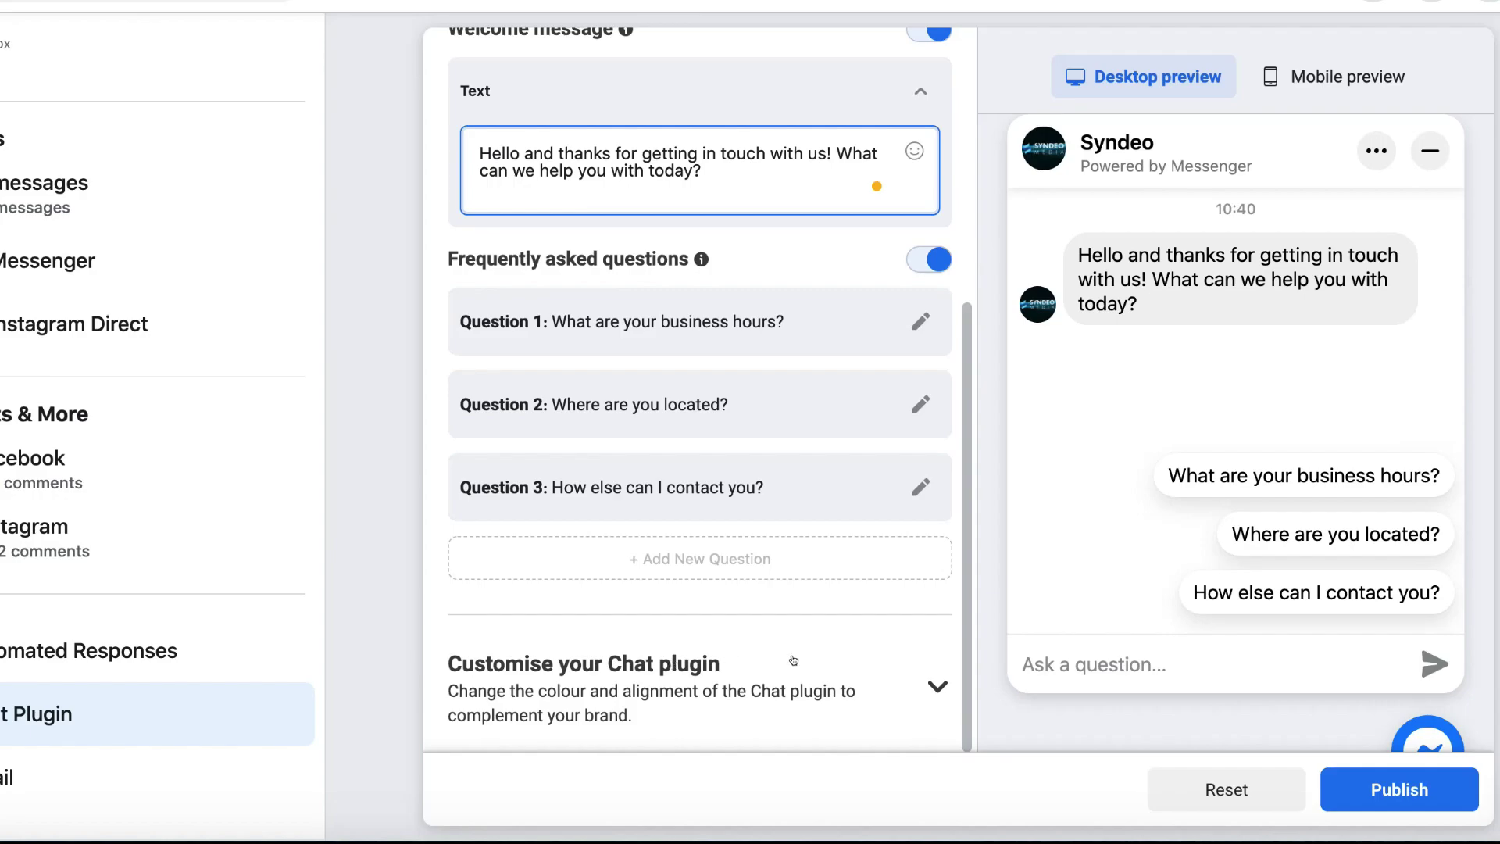
# - Expand 'Customise your Chat plugin' and review its greeting, guest chat, colour, alignment and spacing settings
pyautogui.click(854, 705)
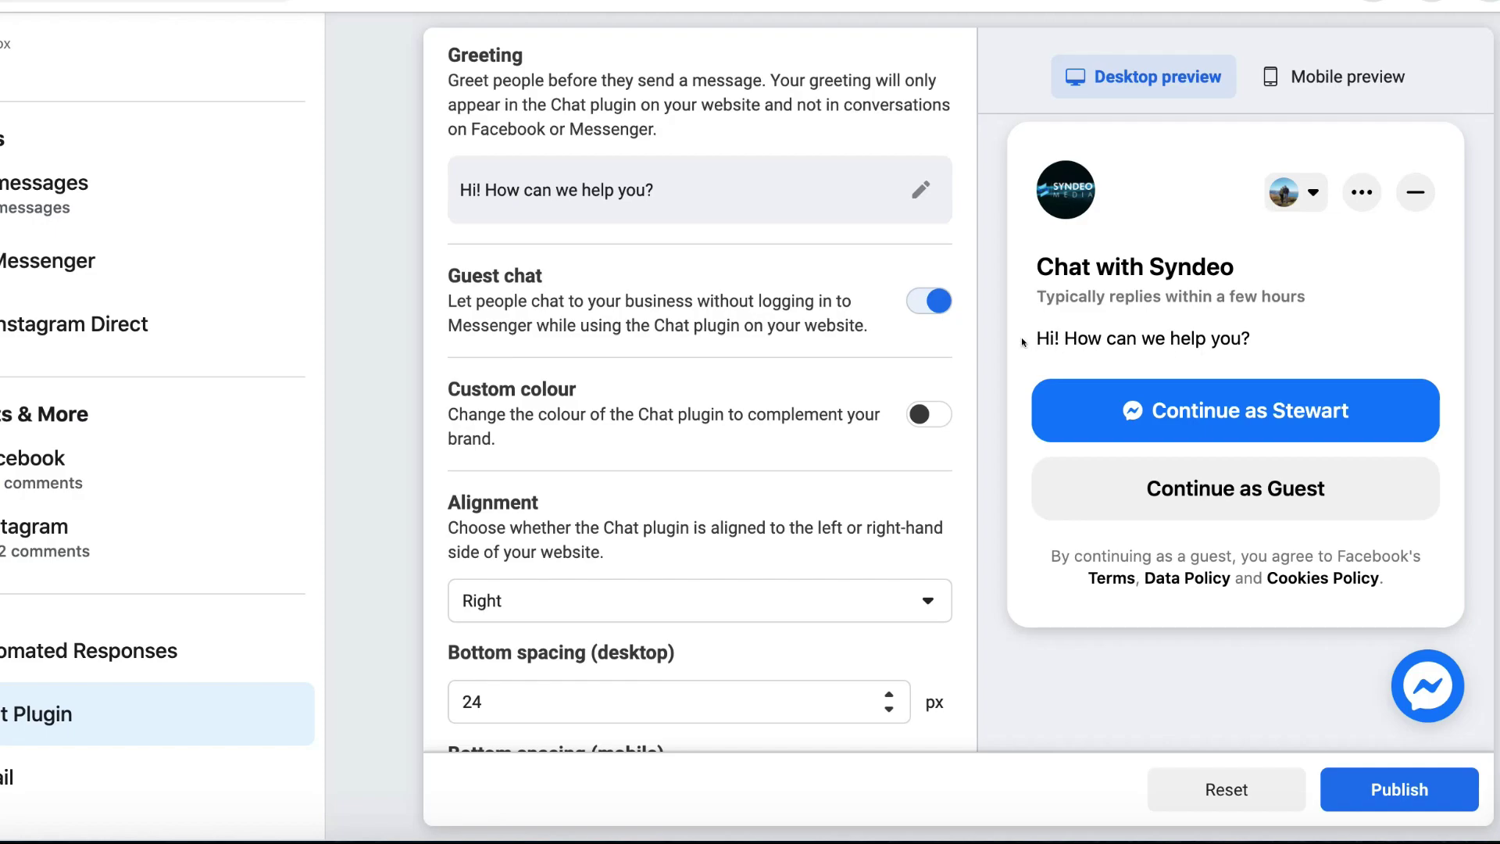
pyautogui.moveTo(969, 353); pyautogui.dragTo(992, 438)
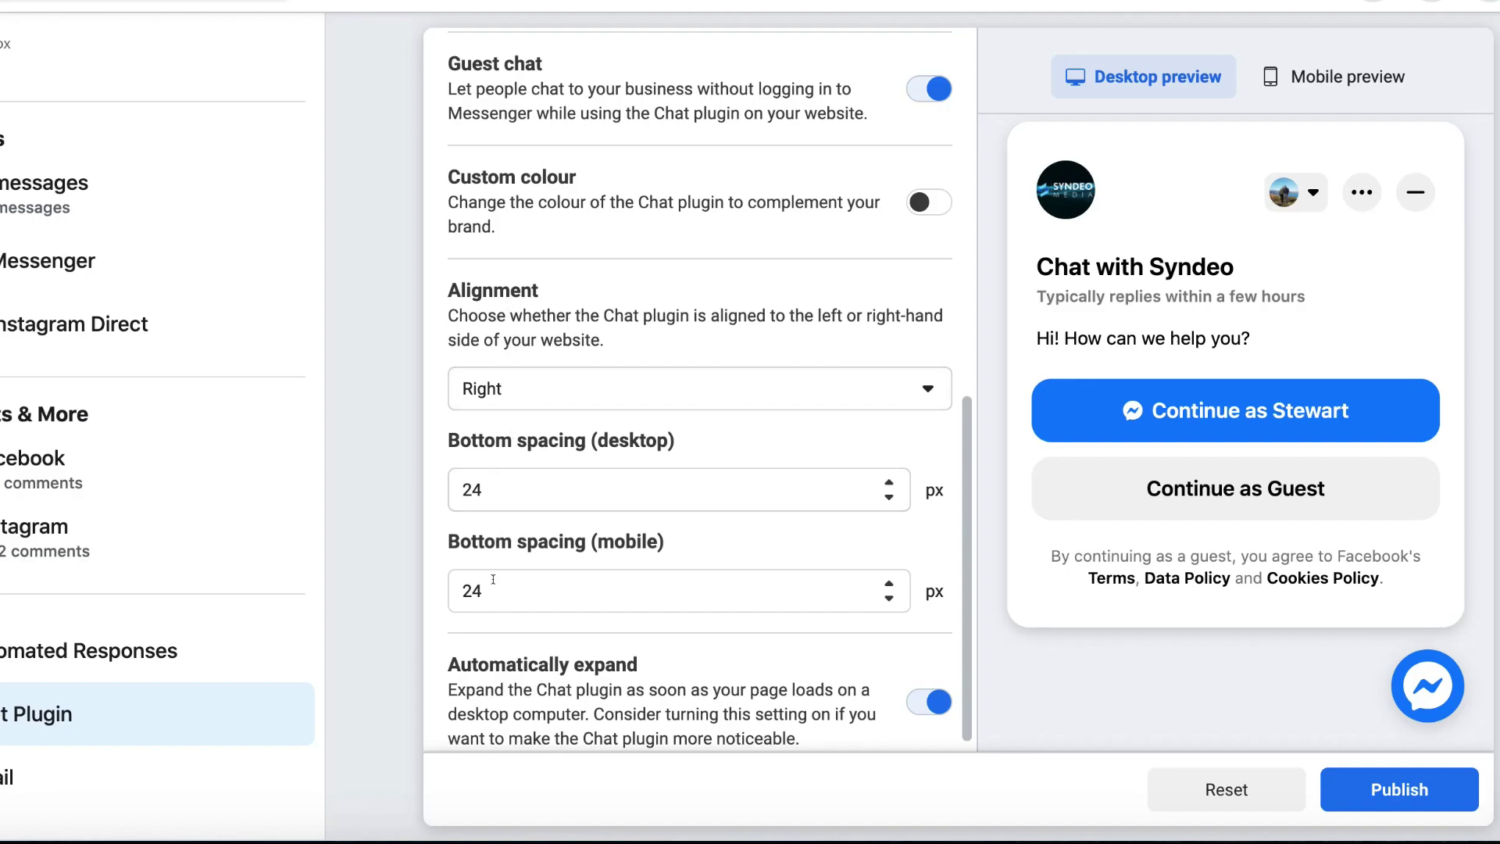
pyautogui.scroll(1, 925, 543)
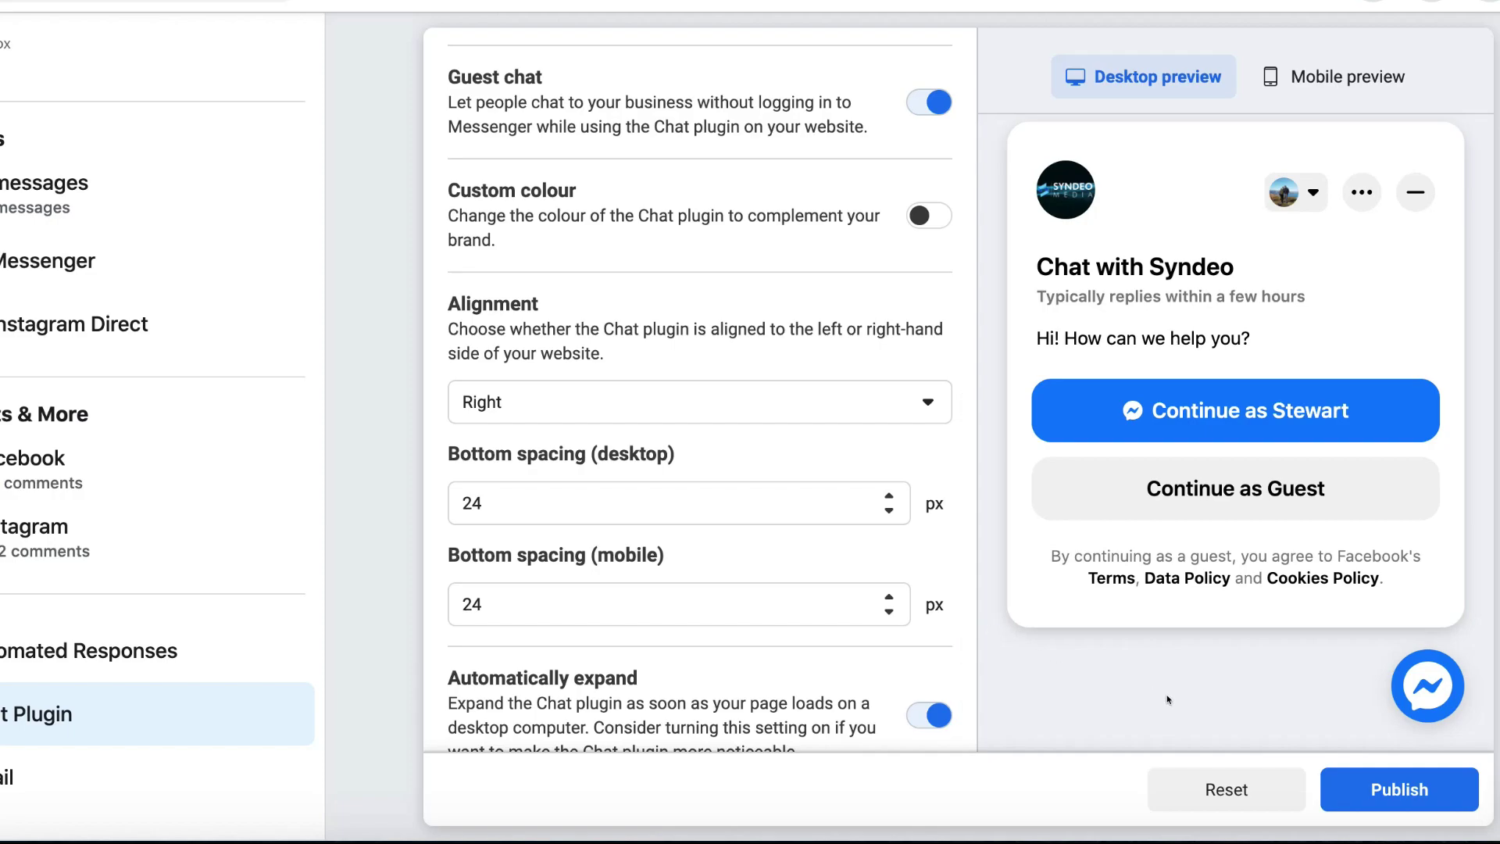
pyautogui.scroll(-1, 1342, 778)
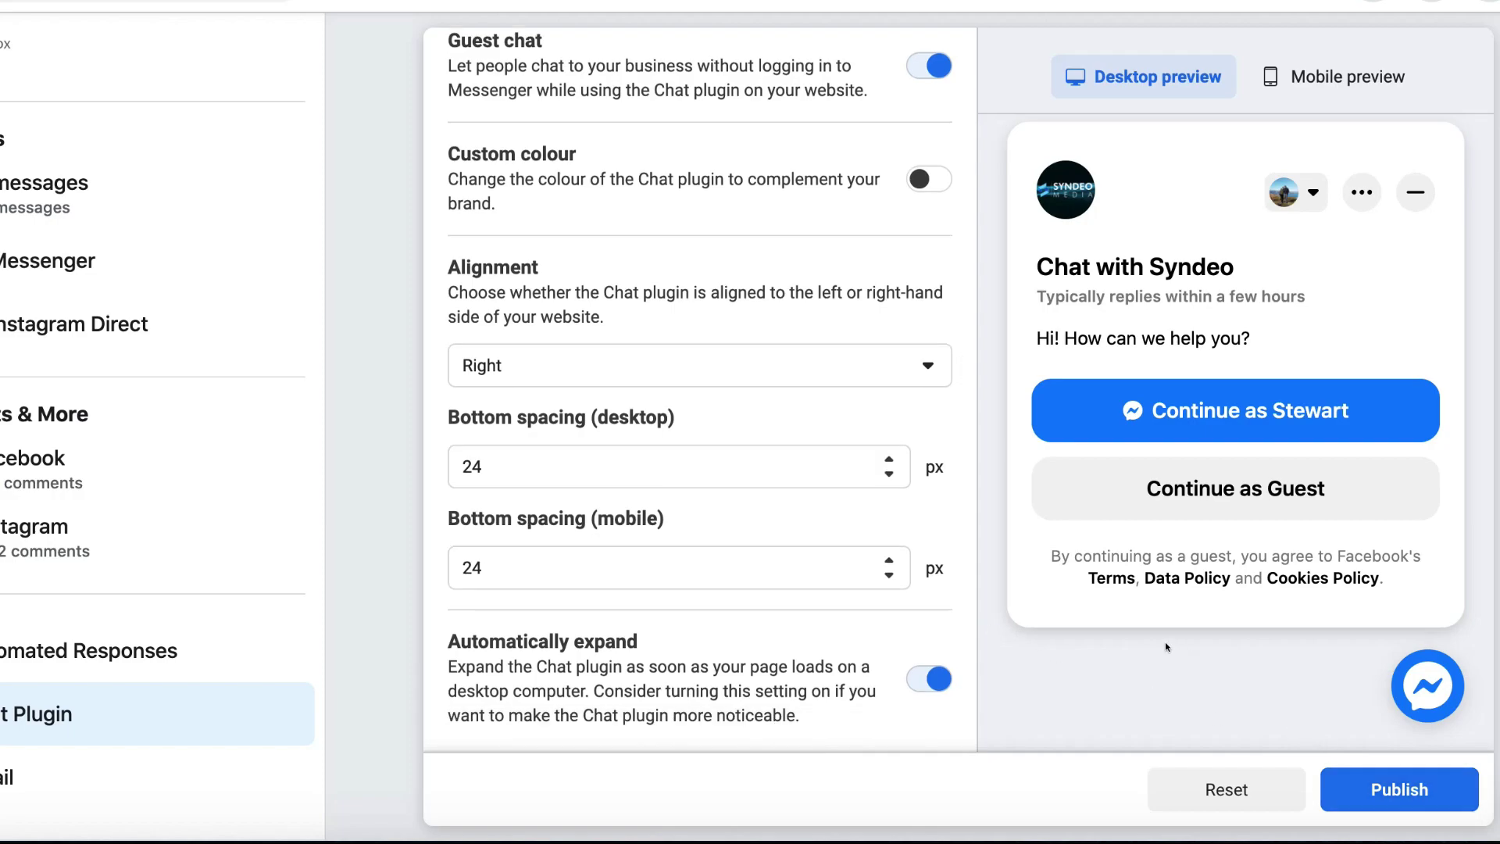
pyautogui.moveTo(963, 594); pyautogui.dragTo(970, 182)
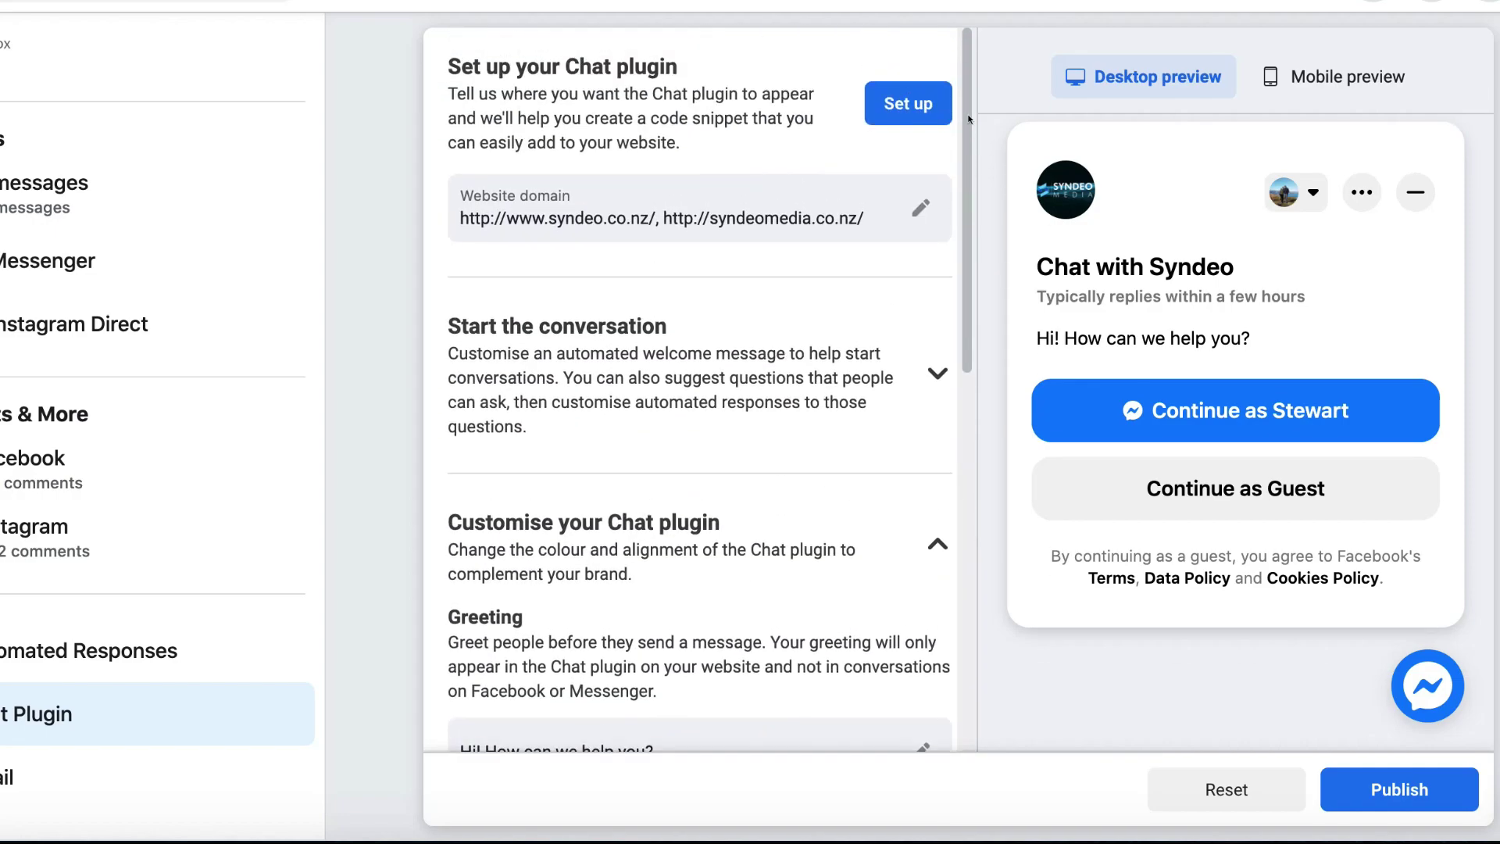
# - Run the Chat plugin setup with English (US) and the set domains, copying the code snippet
pyautogui.click(944, 102)
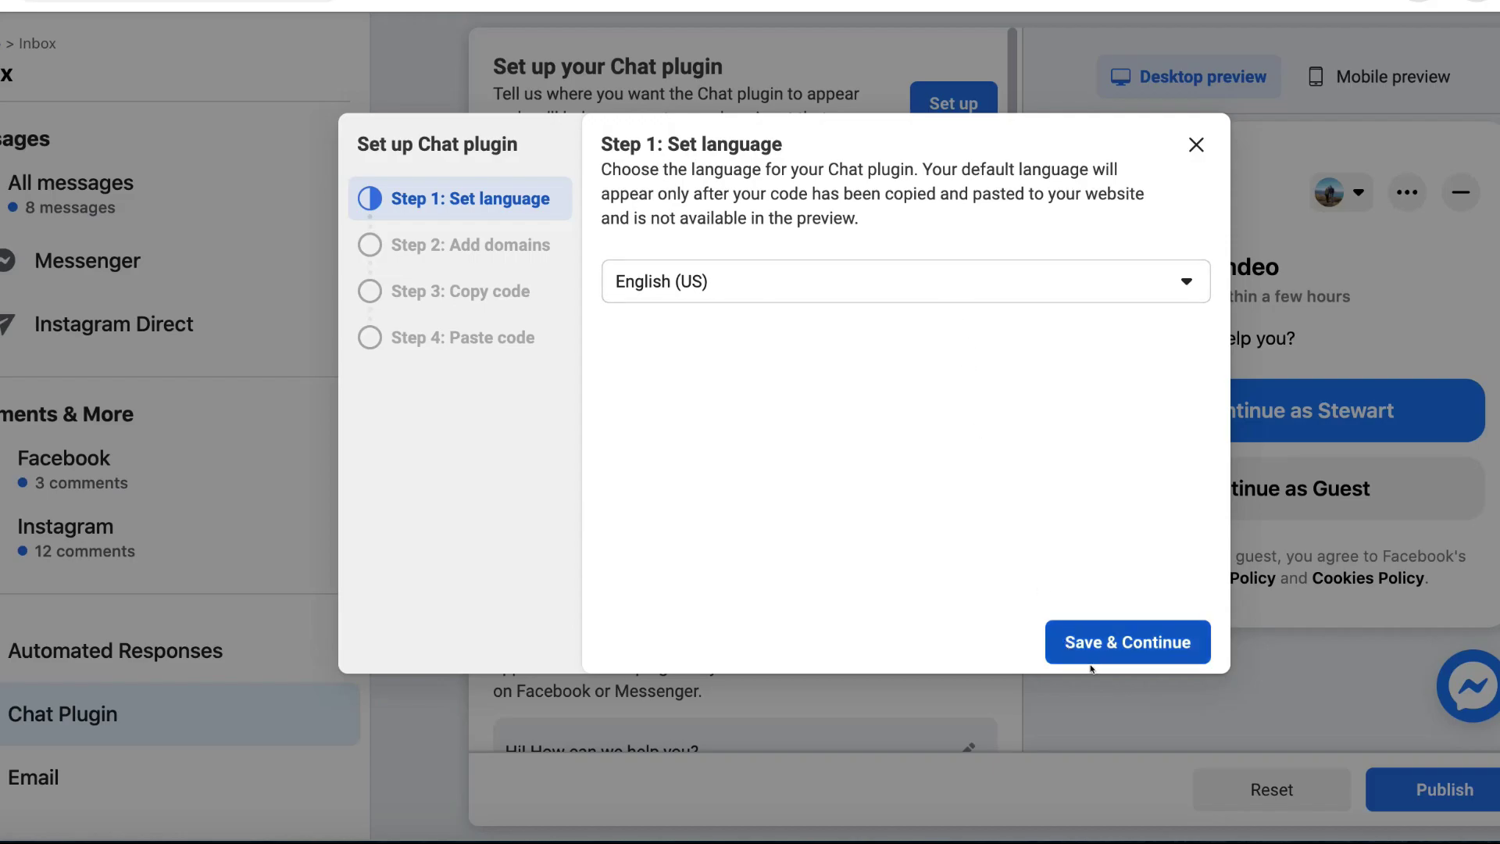
pyautogui.click(1113, 641)
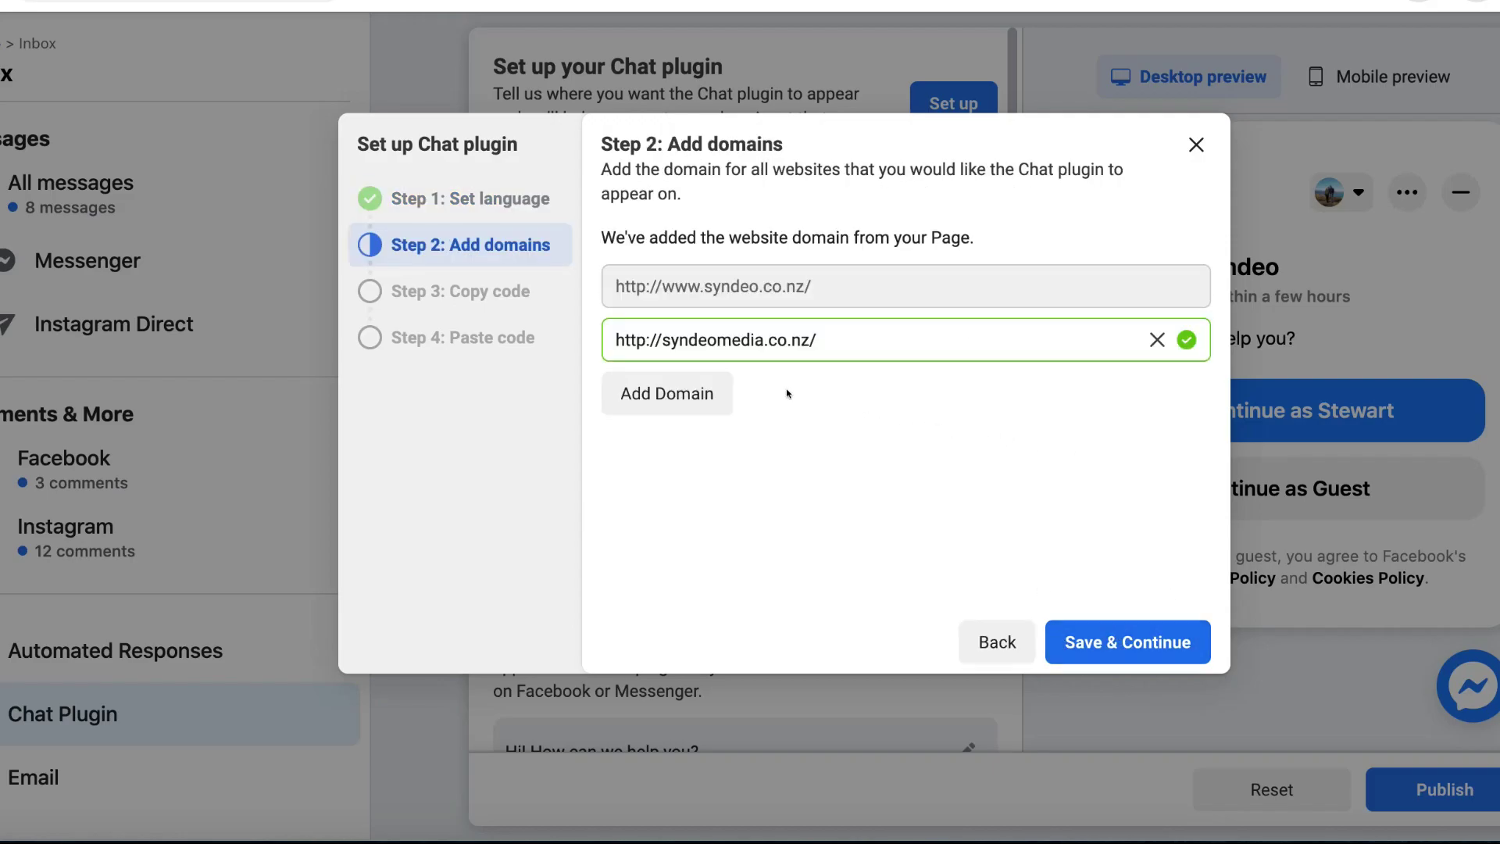
pyautogui.click(1147, 637)
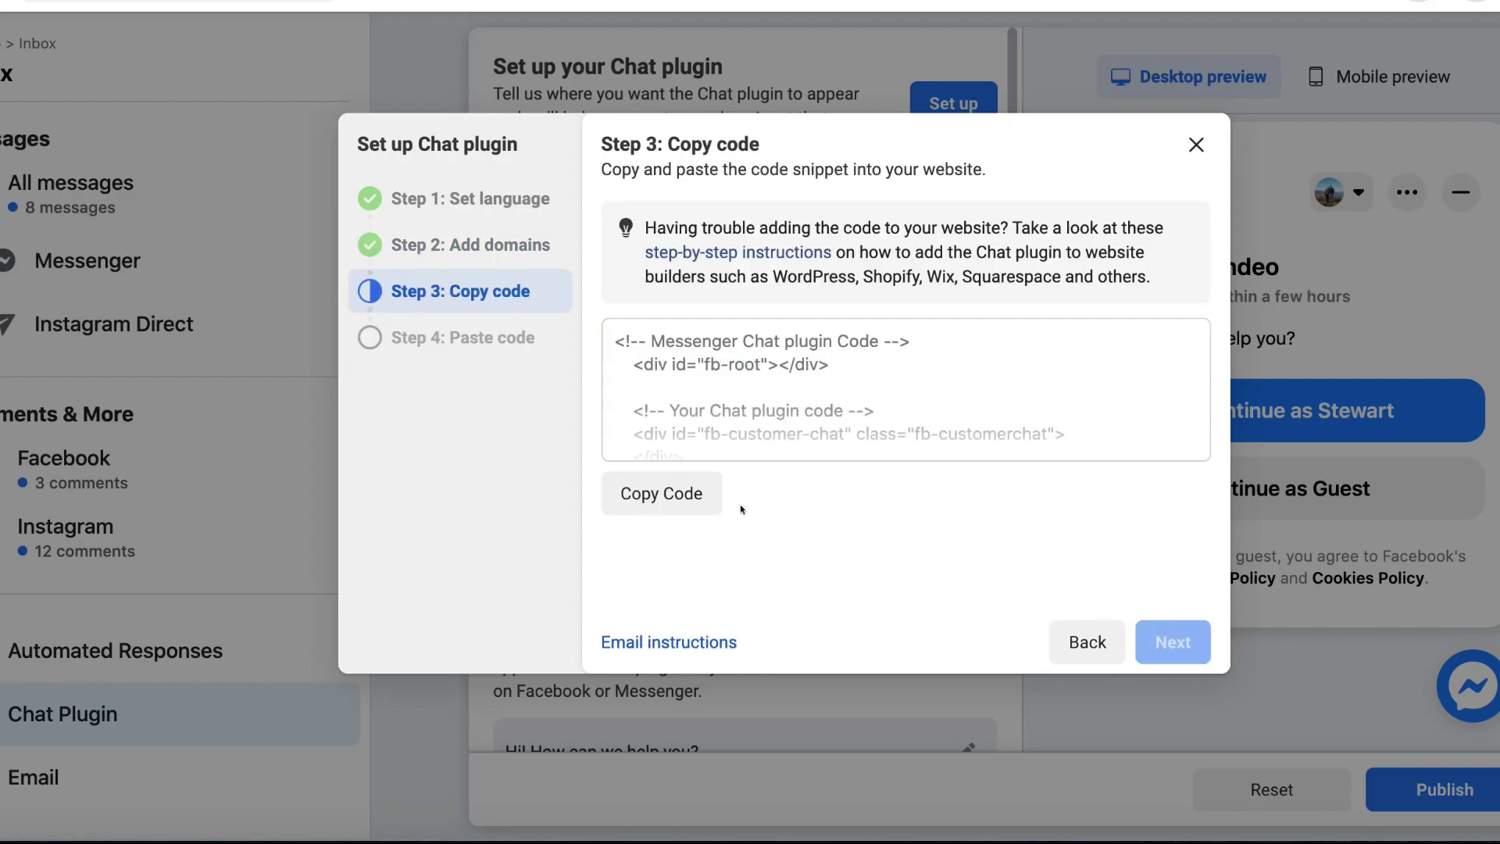
pyautogui.click(675, 501)
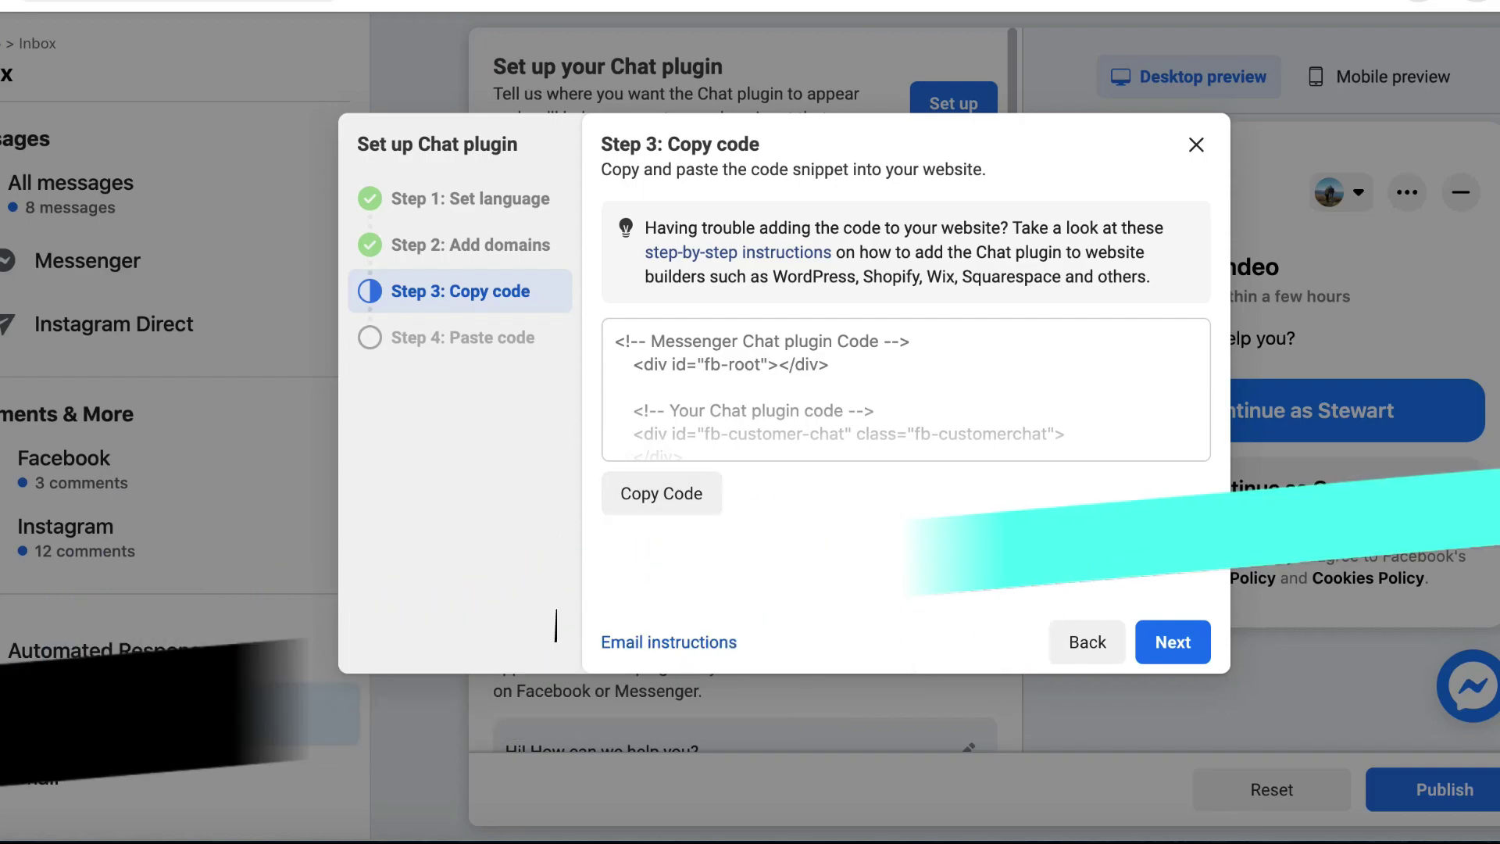
pyautogui.click(1143, 640)
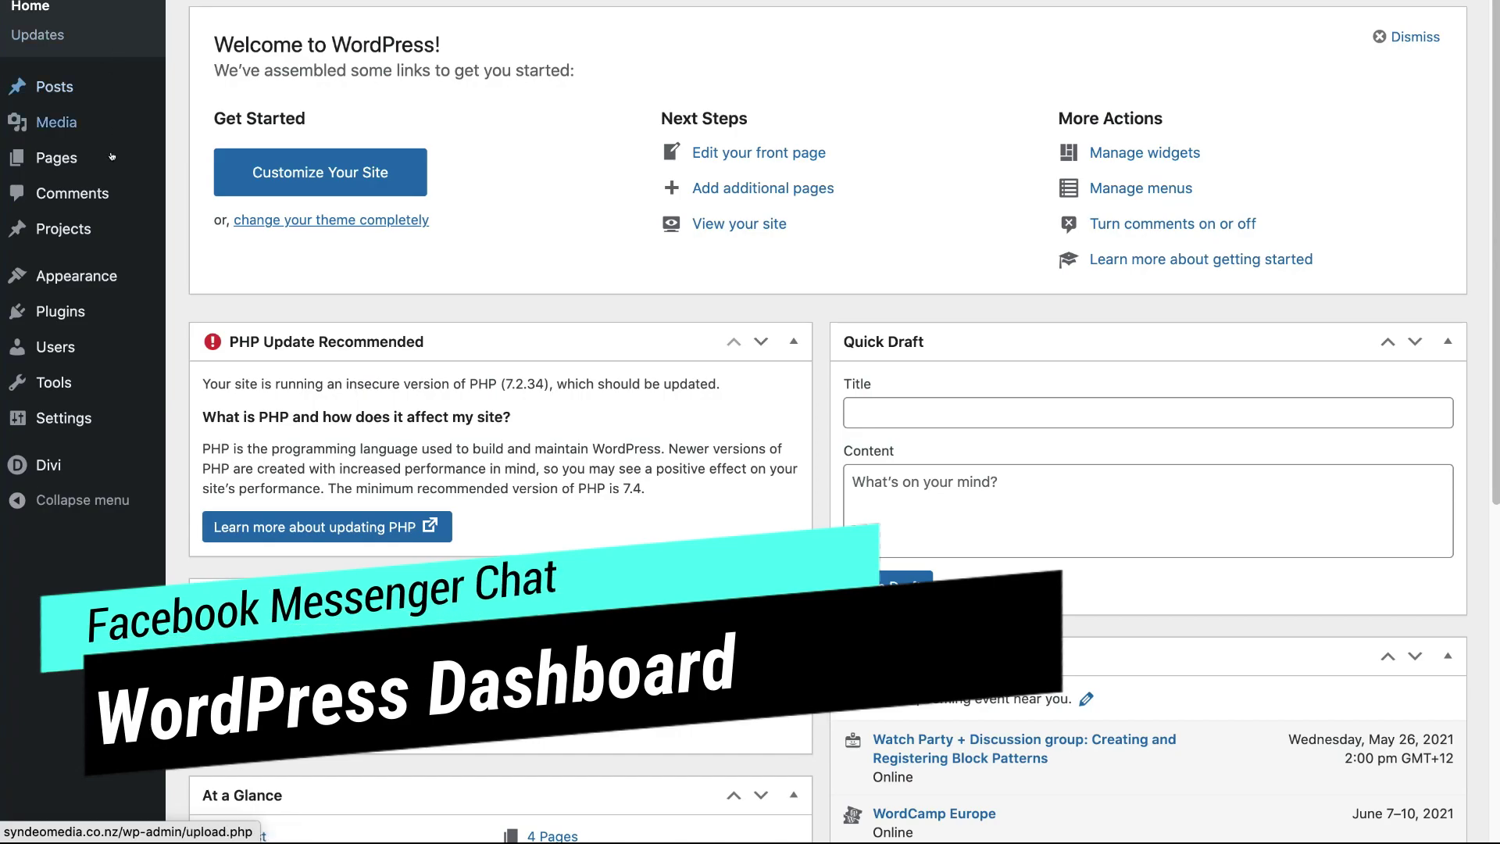
# - Add a Custom HTML widget titled 'Facebook Messenger Chat' to Footer Area #1
pyautogui.moveTo(129, 269)
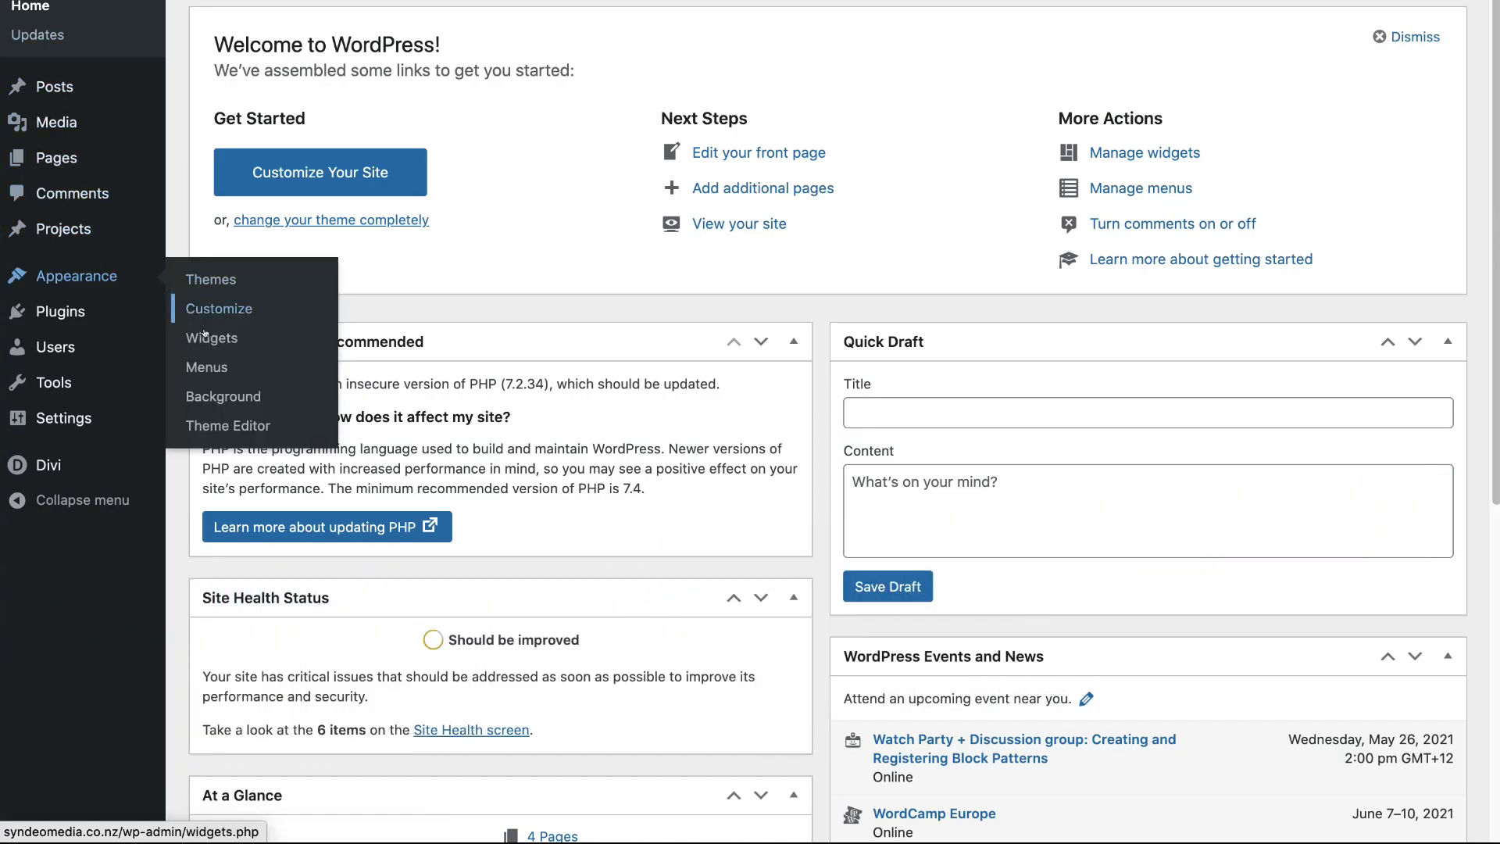
pyautogui.click(260, 338)
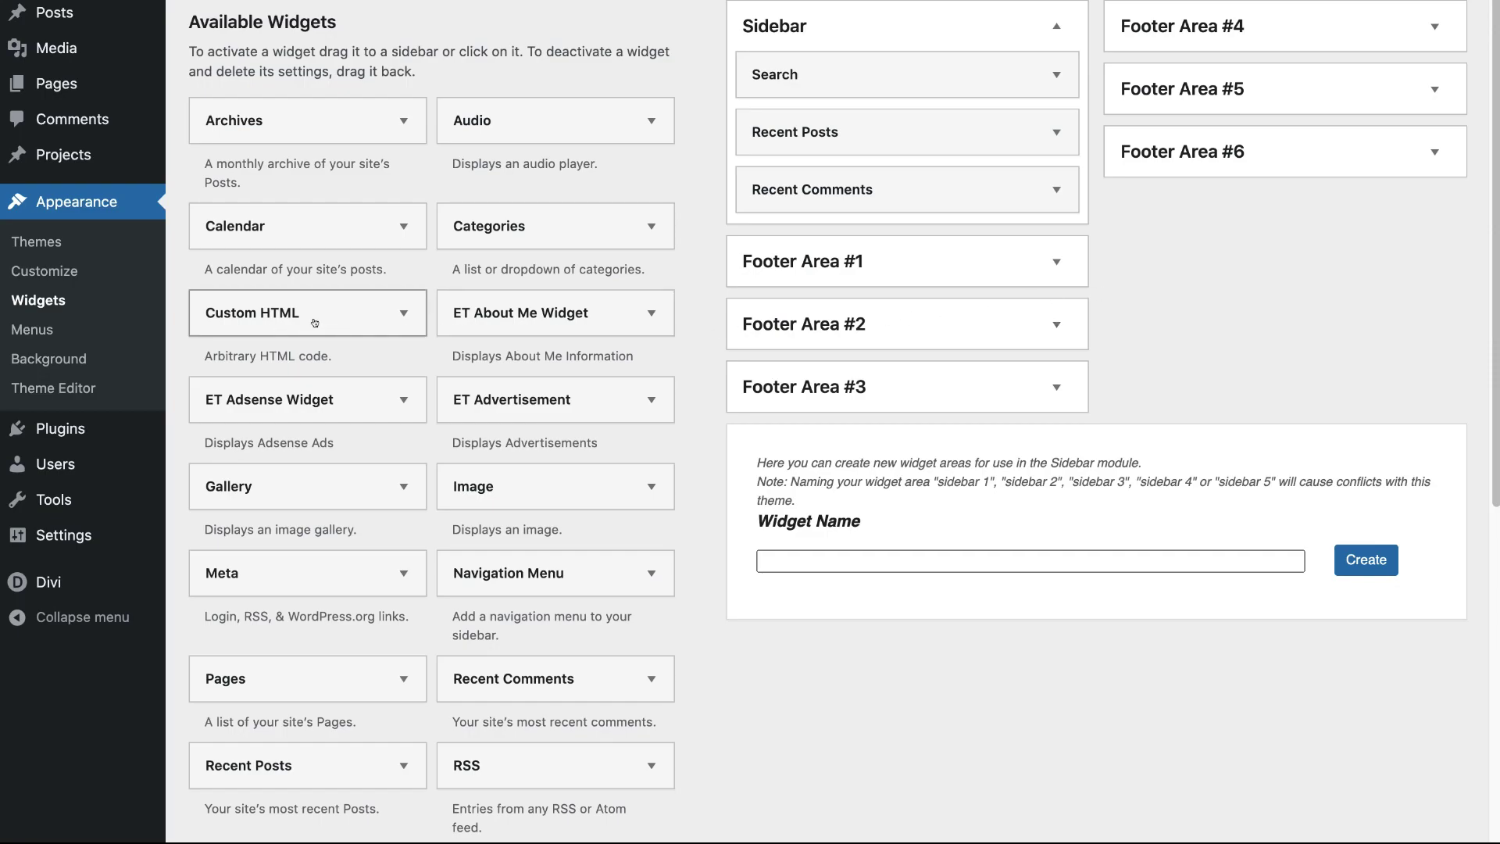
pyautogui.moveTo(313, 319); pyautogui.dragTo(902, 304)
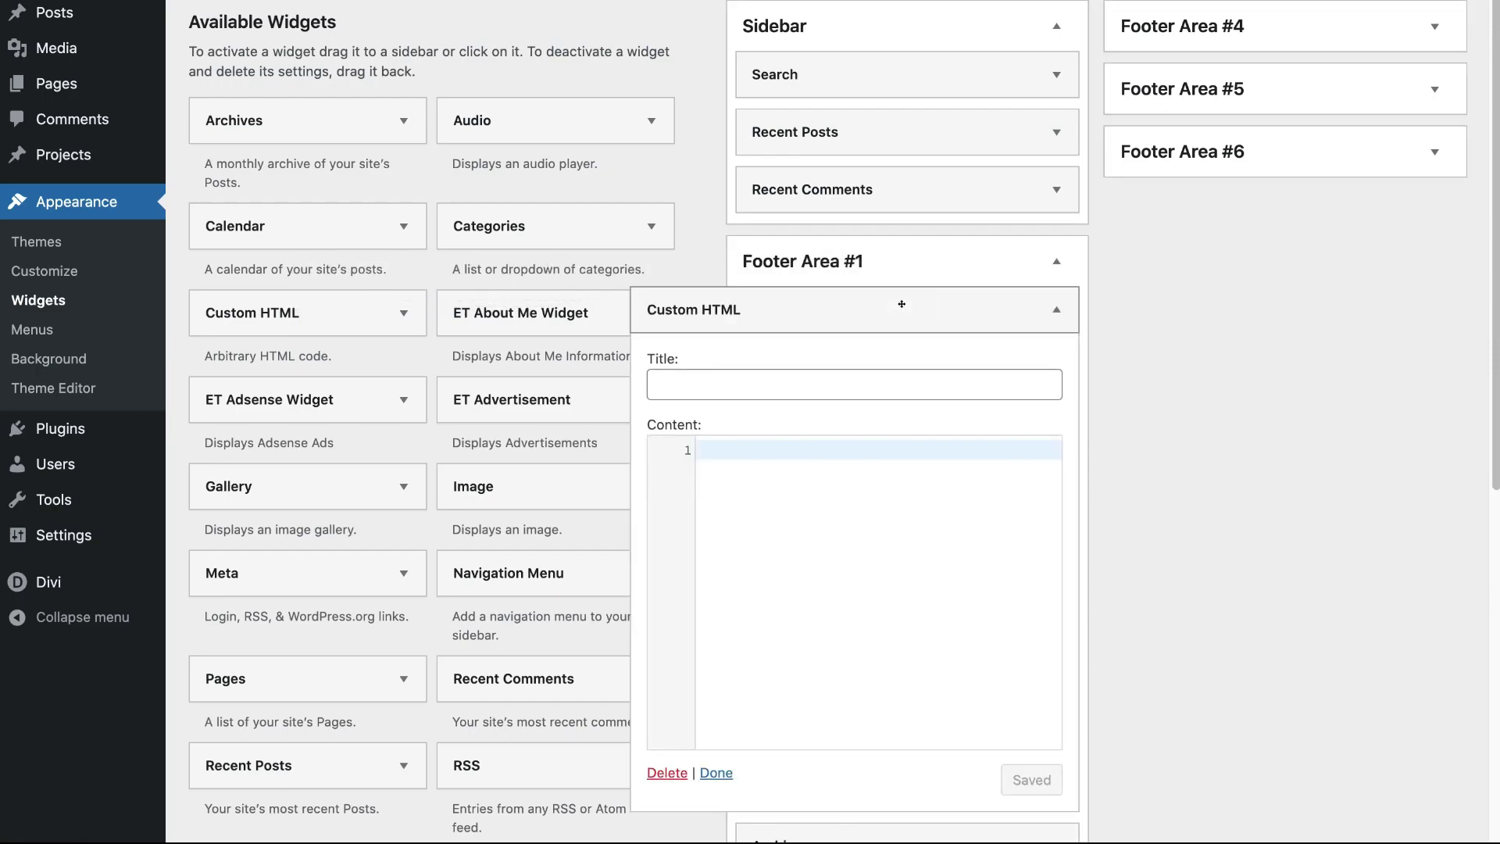
pyautogui.click(779, 377)
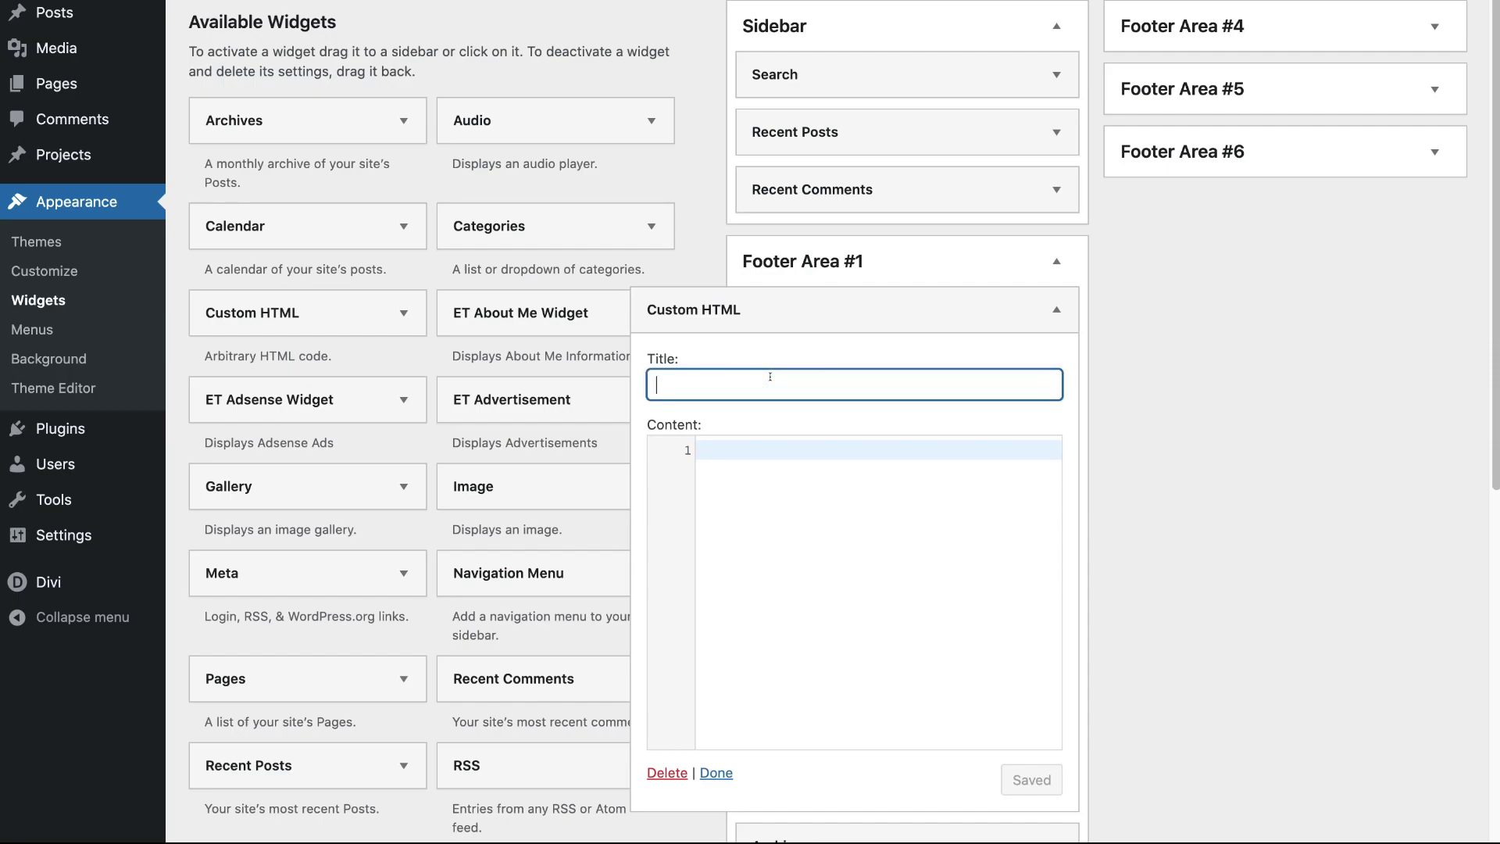
pyautogui.hotkey('ctrl', 'v')
# - Paste the Messenger chat script into the widget content, save it, and view the live homepage
pyautogui.click(756, 446)
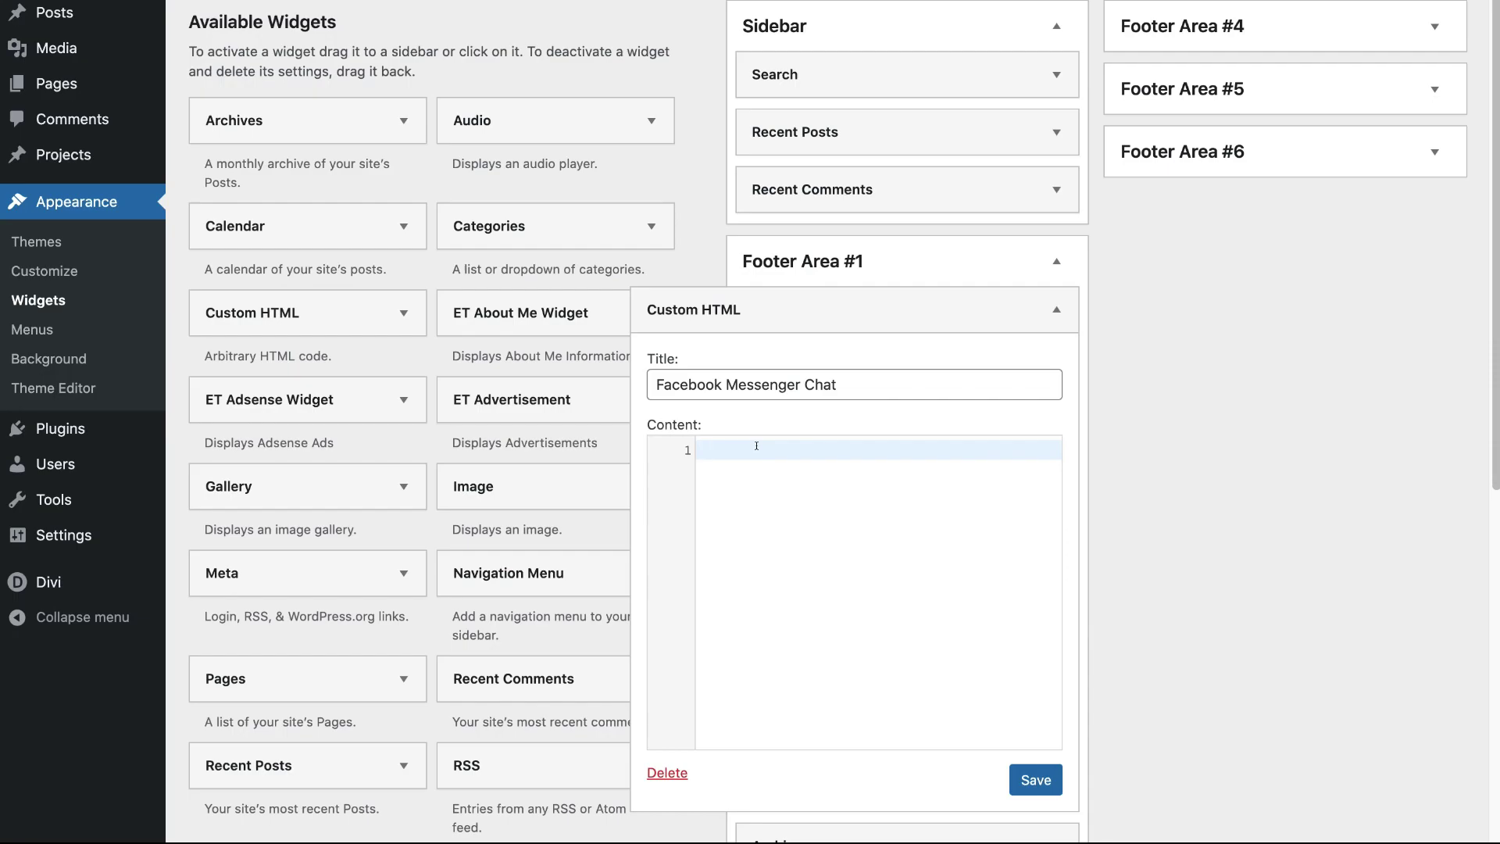
pyautogui.rightClick(713, 449)
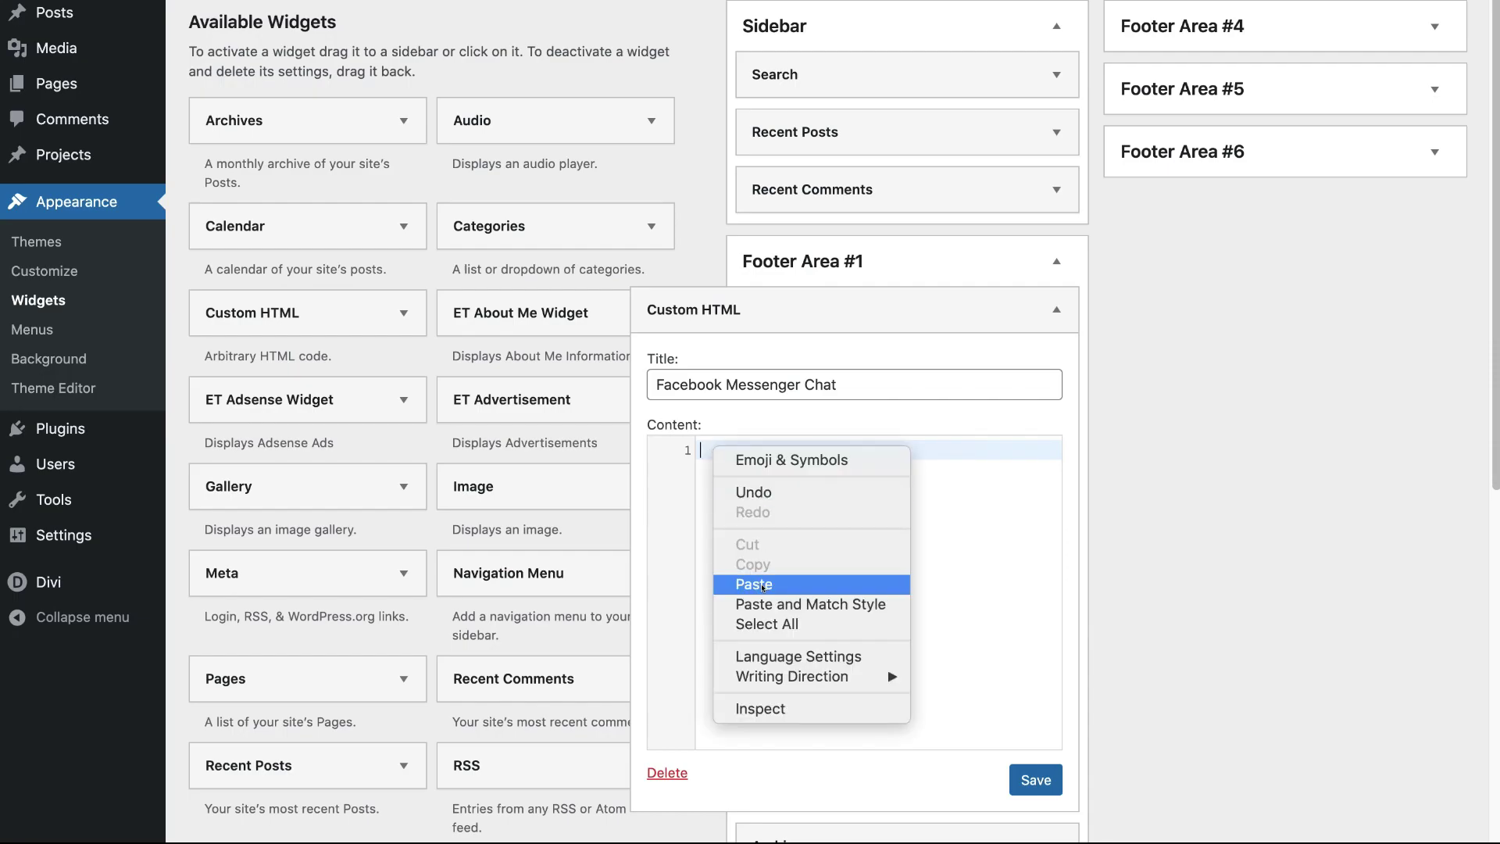
pyautogui.click(754, 584)
pyautogui.click(1024, 781)
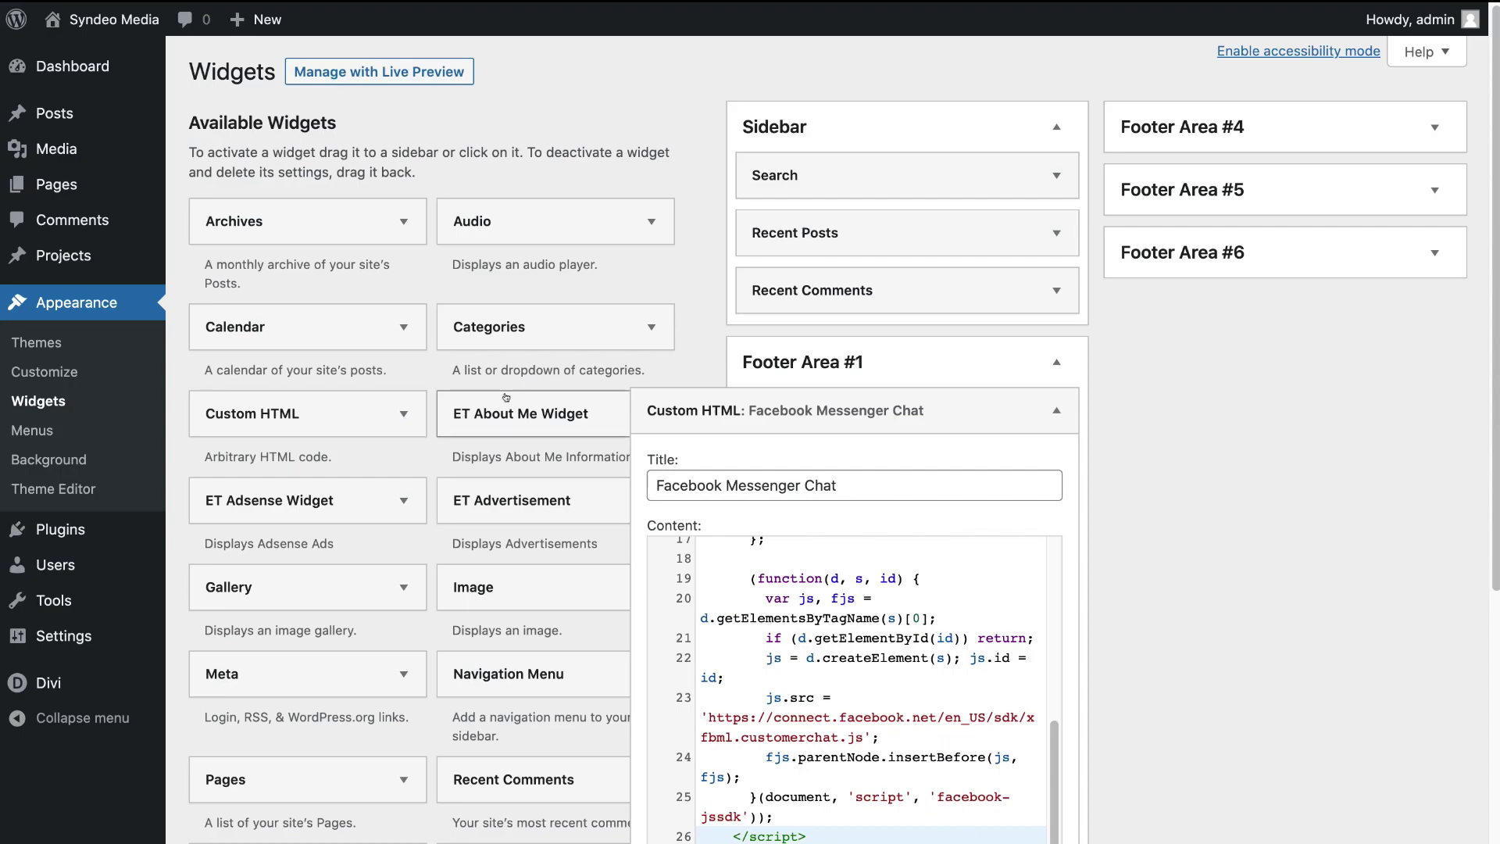
pyautogui.moveTo(110, 35)
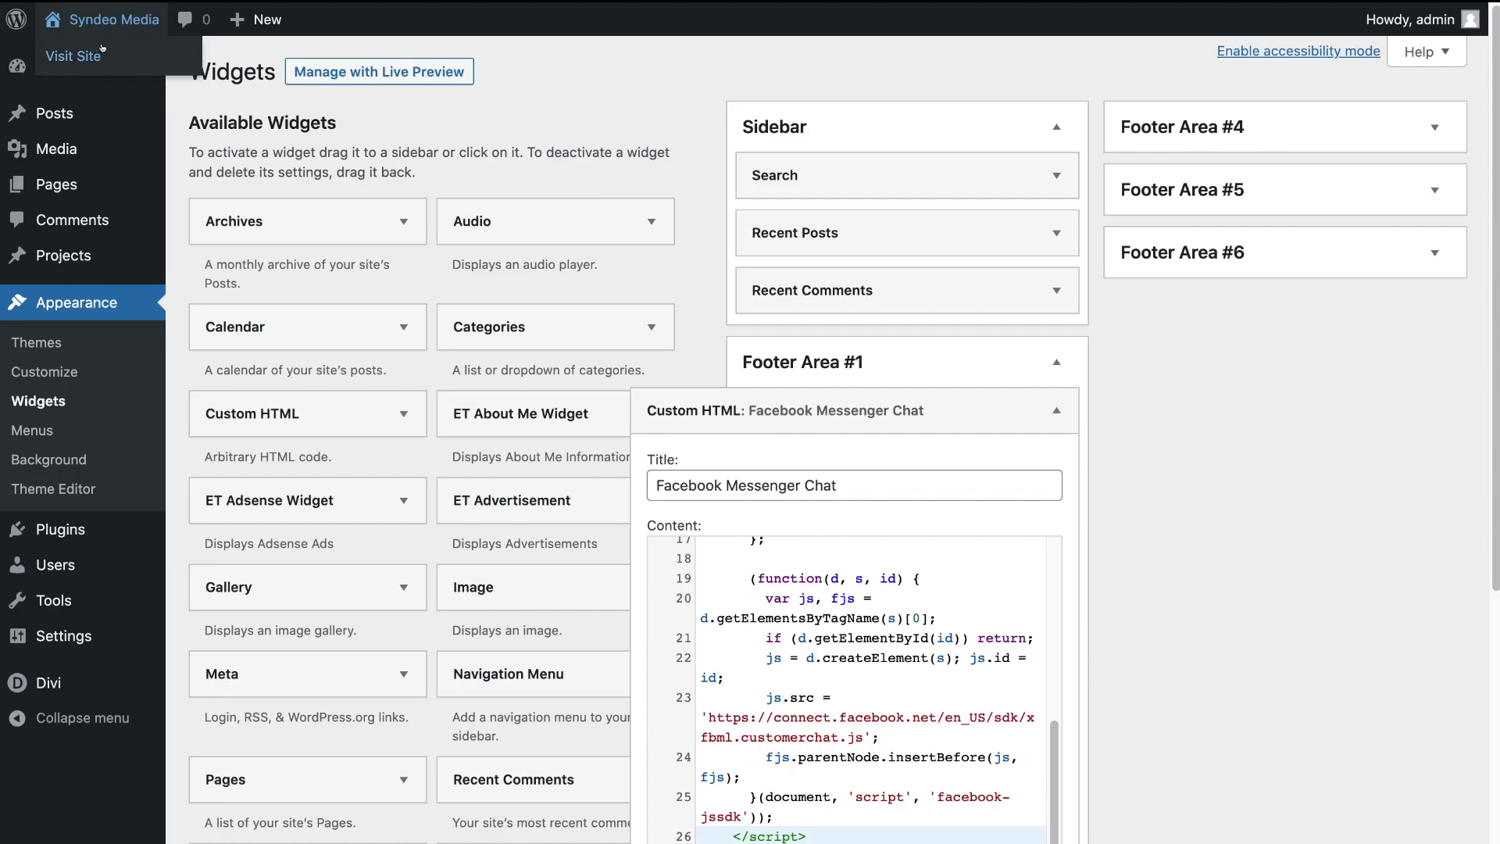
pyautogui.click(136, 46)
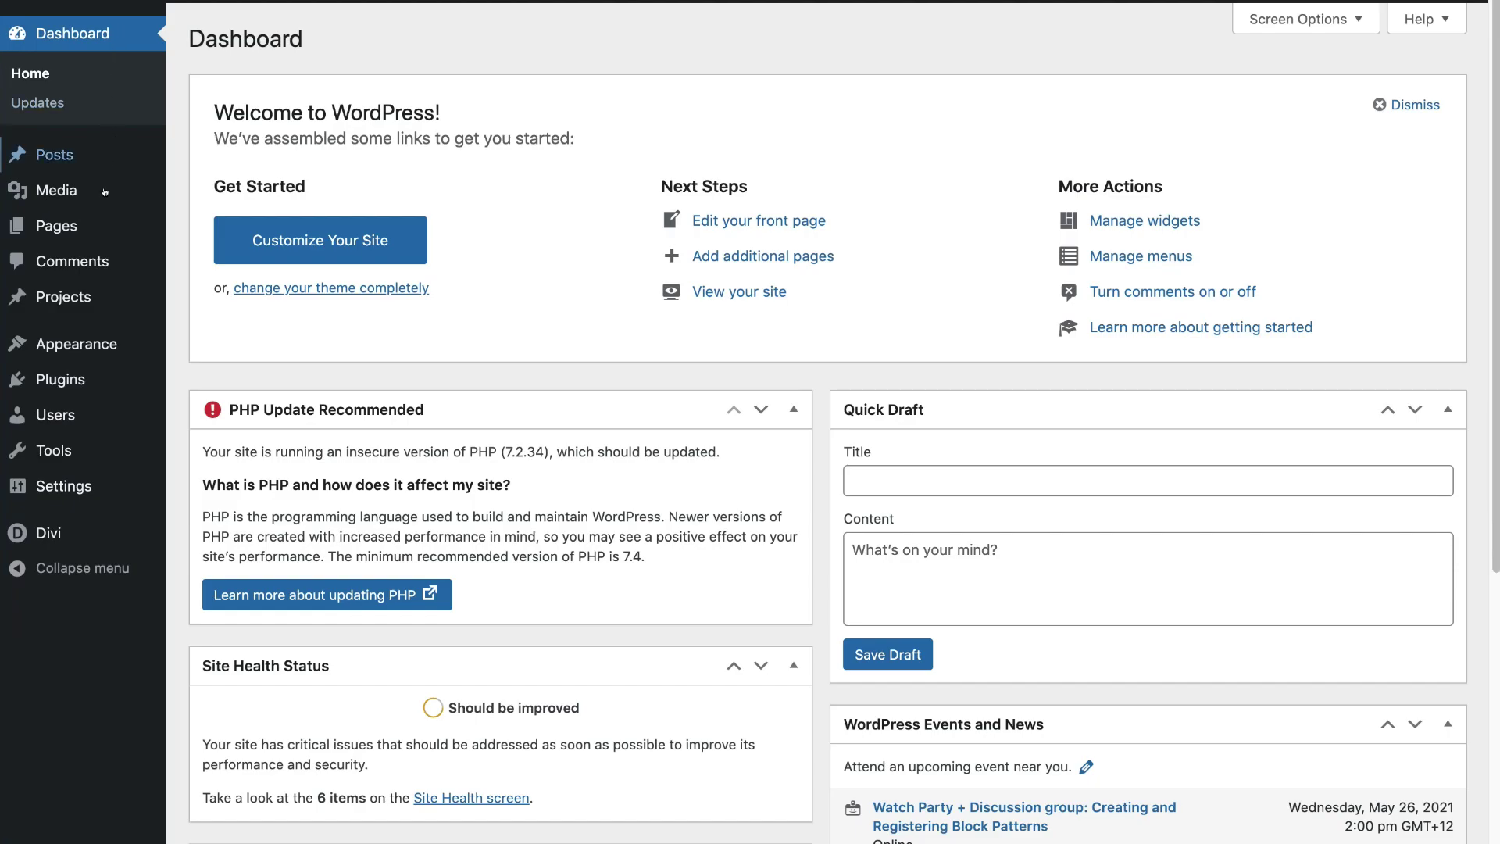
# - Go to Plugins > Add New in the WordPress sidebar
pyautogui.moveTo(88, 378)
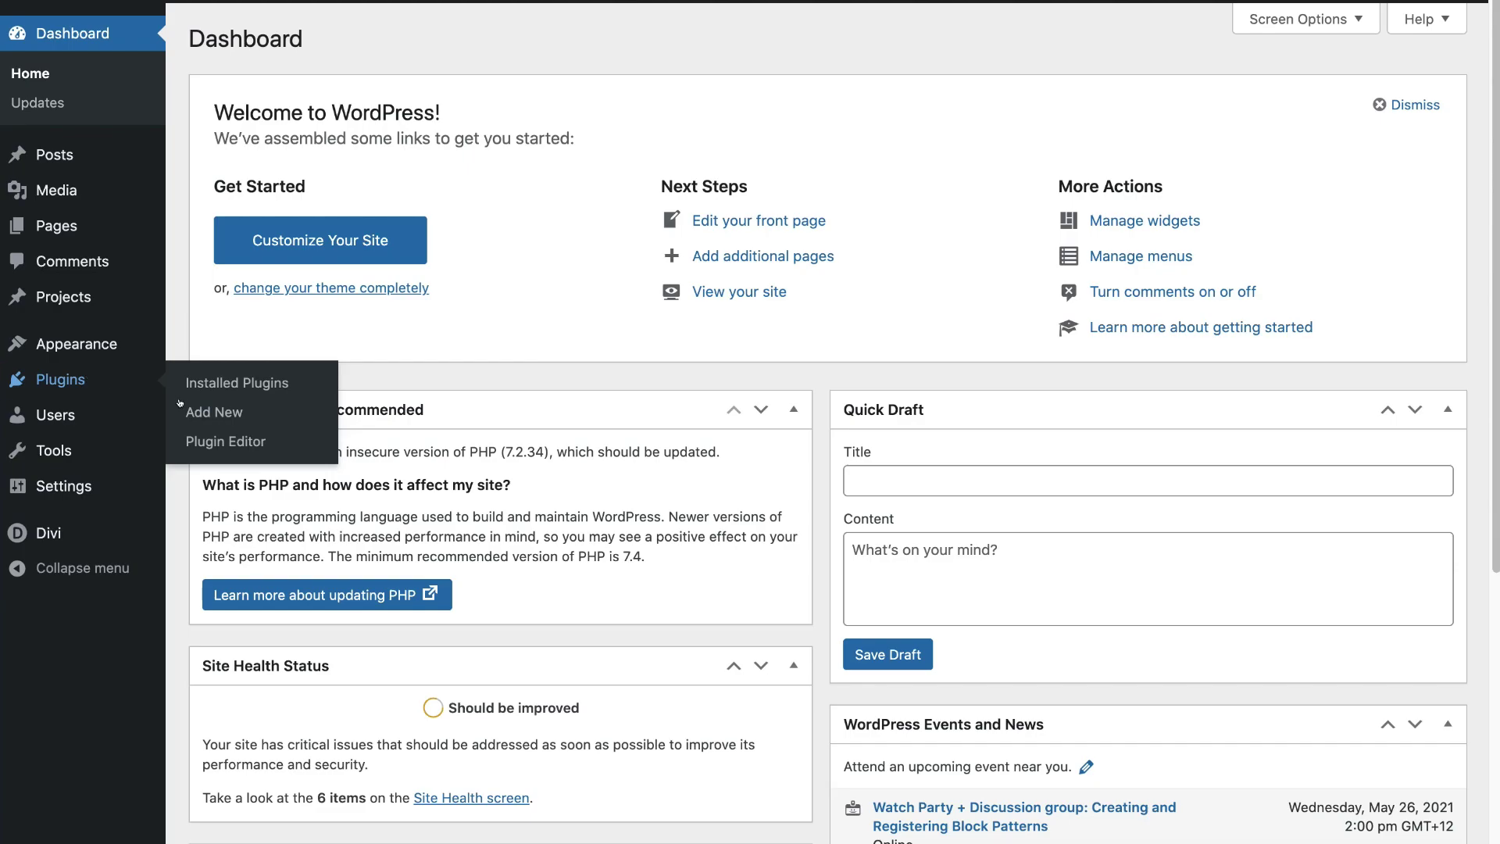
pyautogui.click(201, 412)
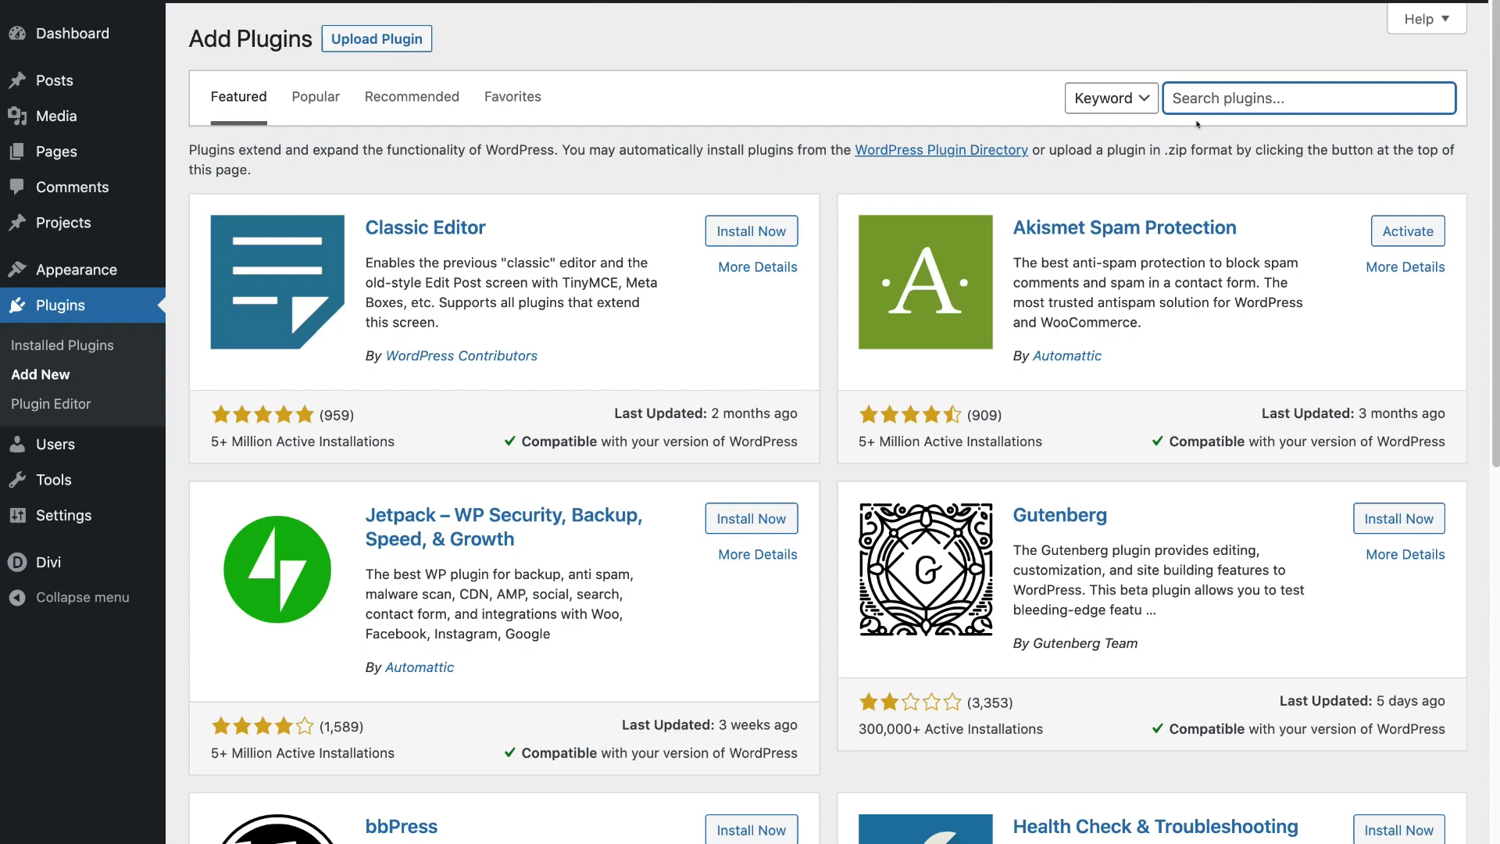
# - Search 'Facebook Chat Plugin', install and activate The Official Facebook Chat Plugin, then open its settings
pyautogui.write('Facebook Chat Plugin')
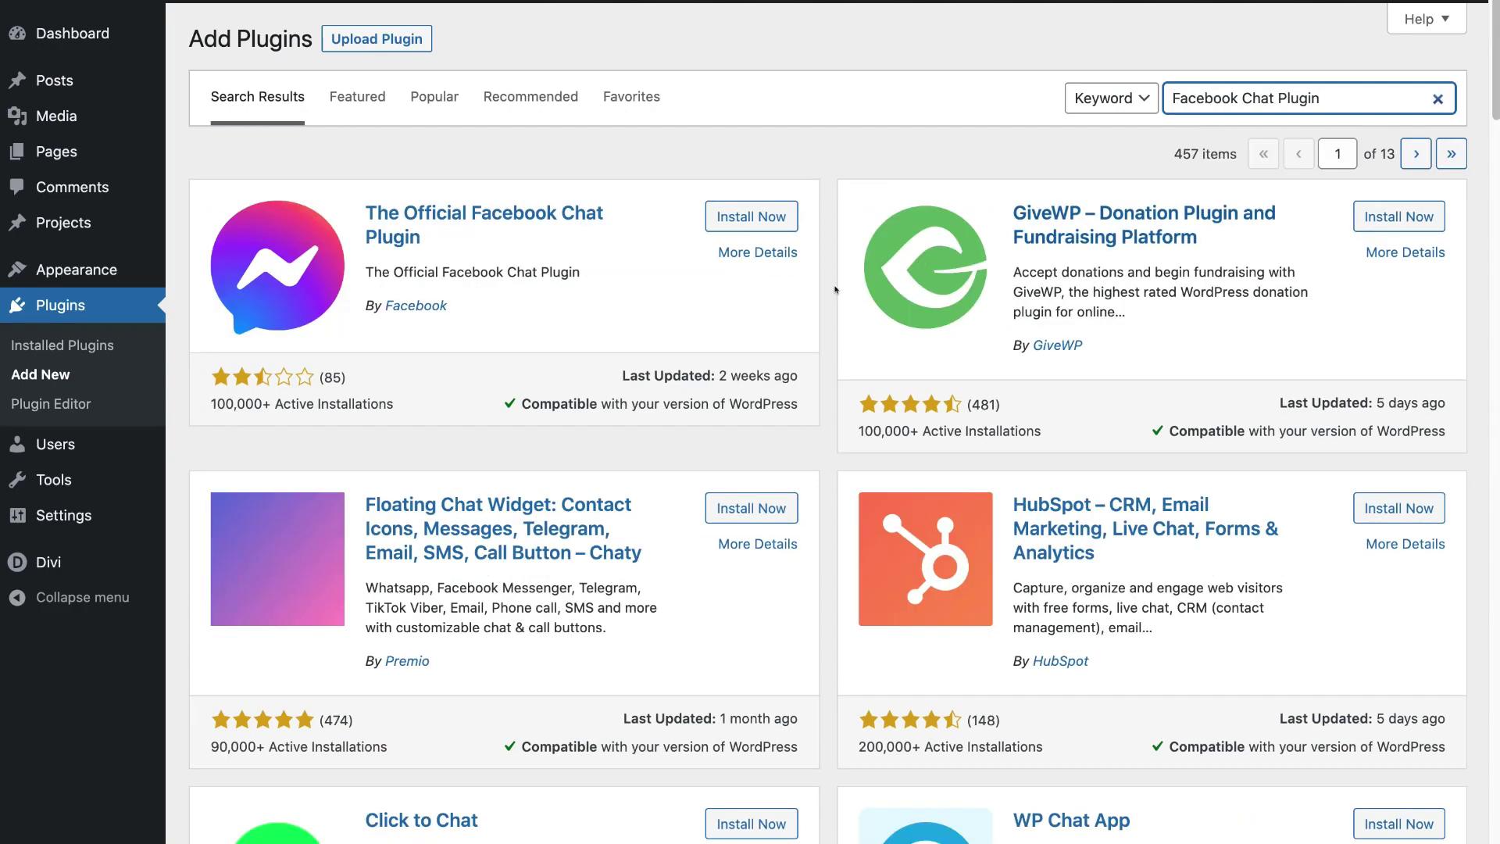
pyautogui.click(772, 226)
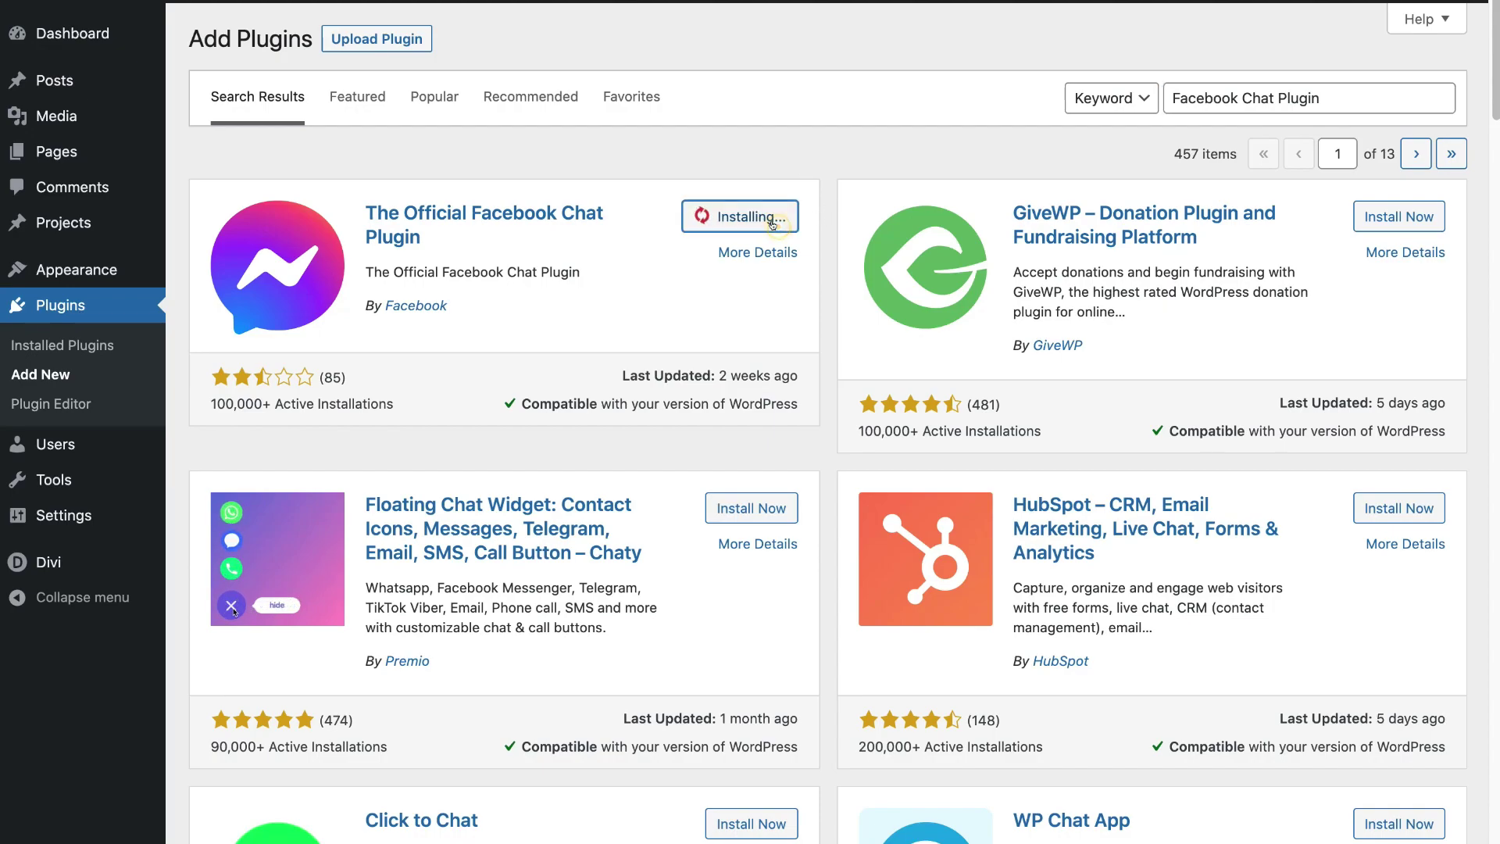
pyautogui.click(772, 225)
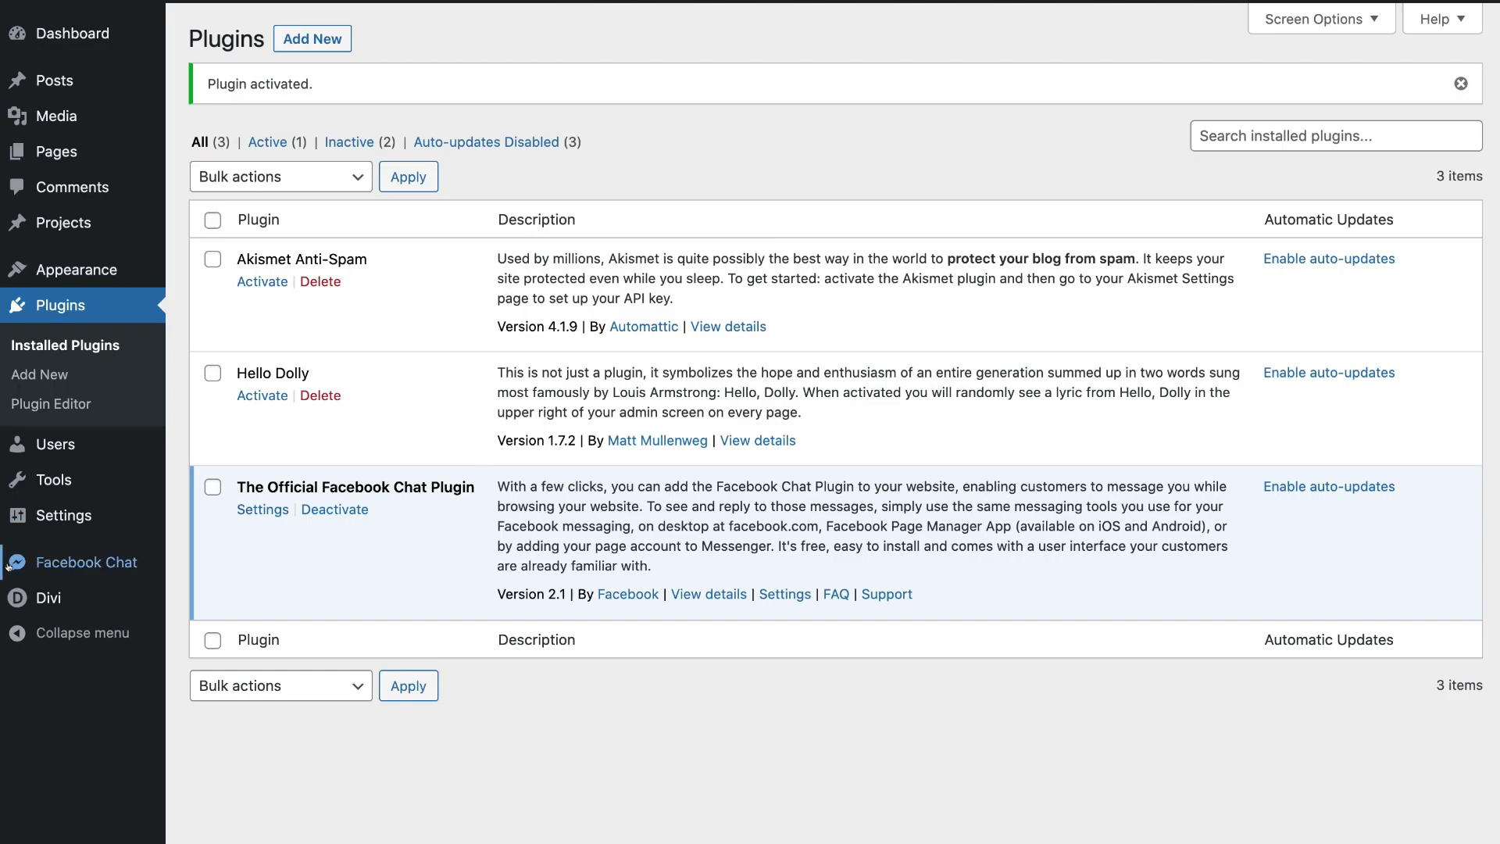
pyautogui.click(90, 562)
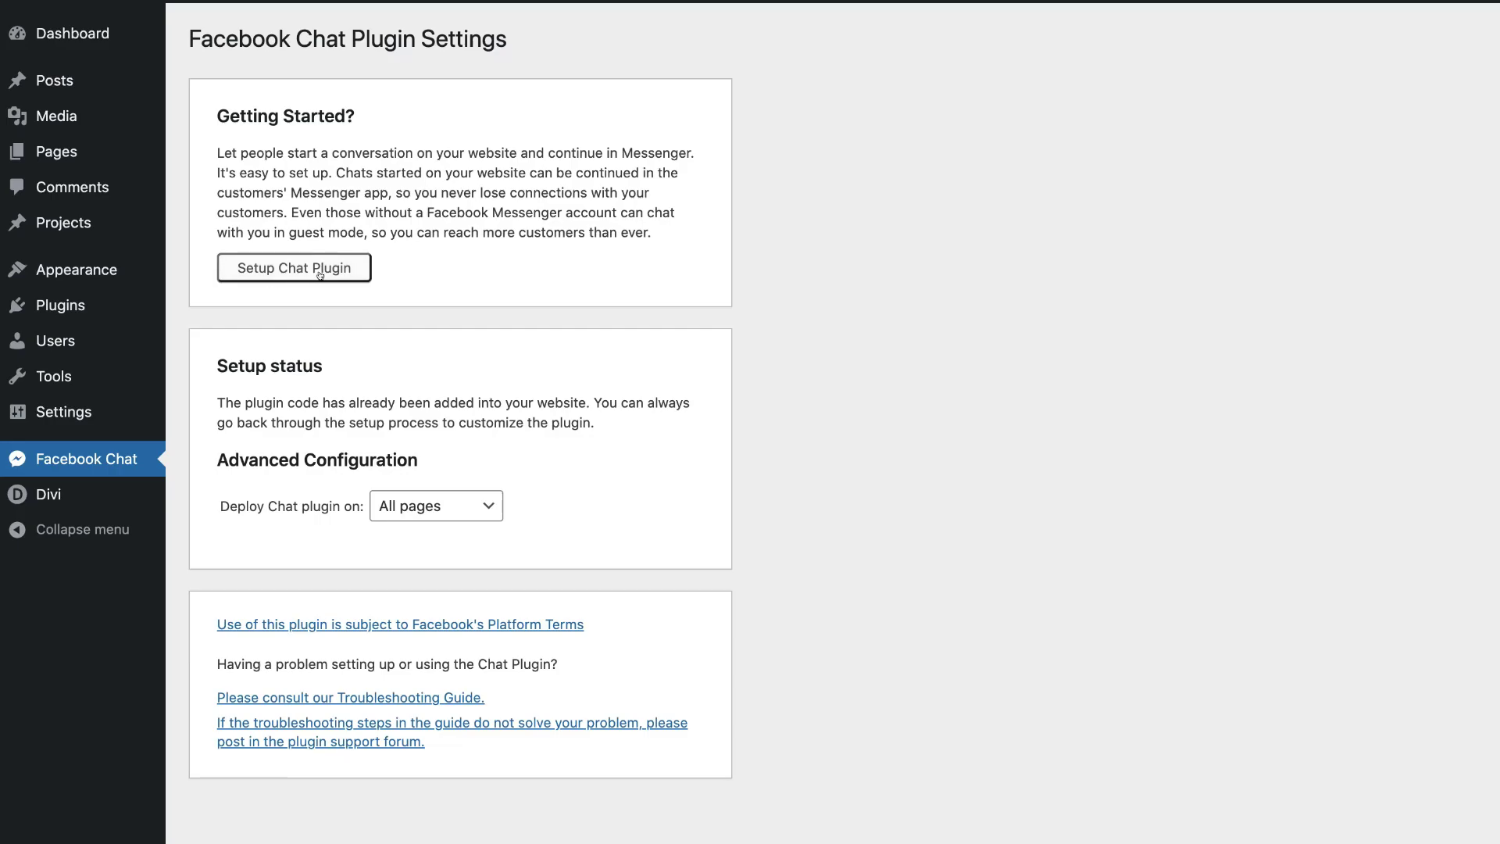
# - Launch Setup Chat Plugin from the Facebook Chat Plugin Settings page
pyautogui.click(272, 278)
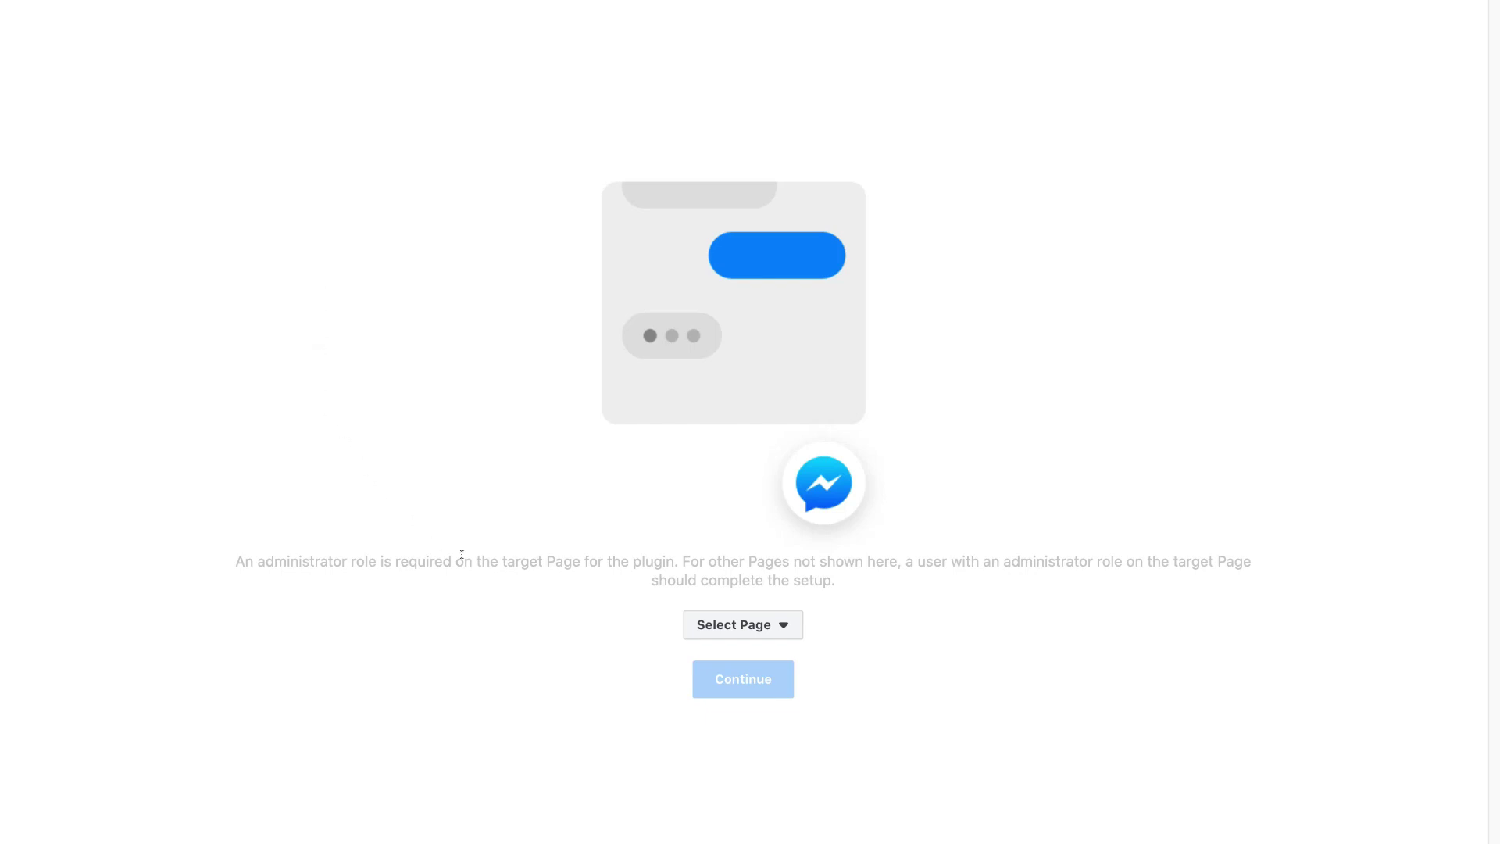
# - Connect the chat plugin to the Syndeo Facebook page
pyautogui.click(756, 624)
pyautogui.scroll(-2, 817, 592)
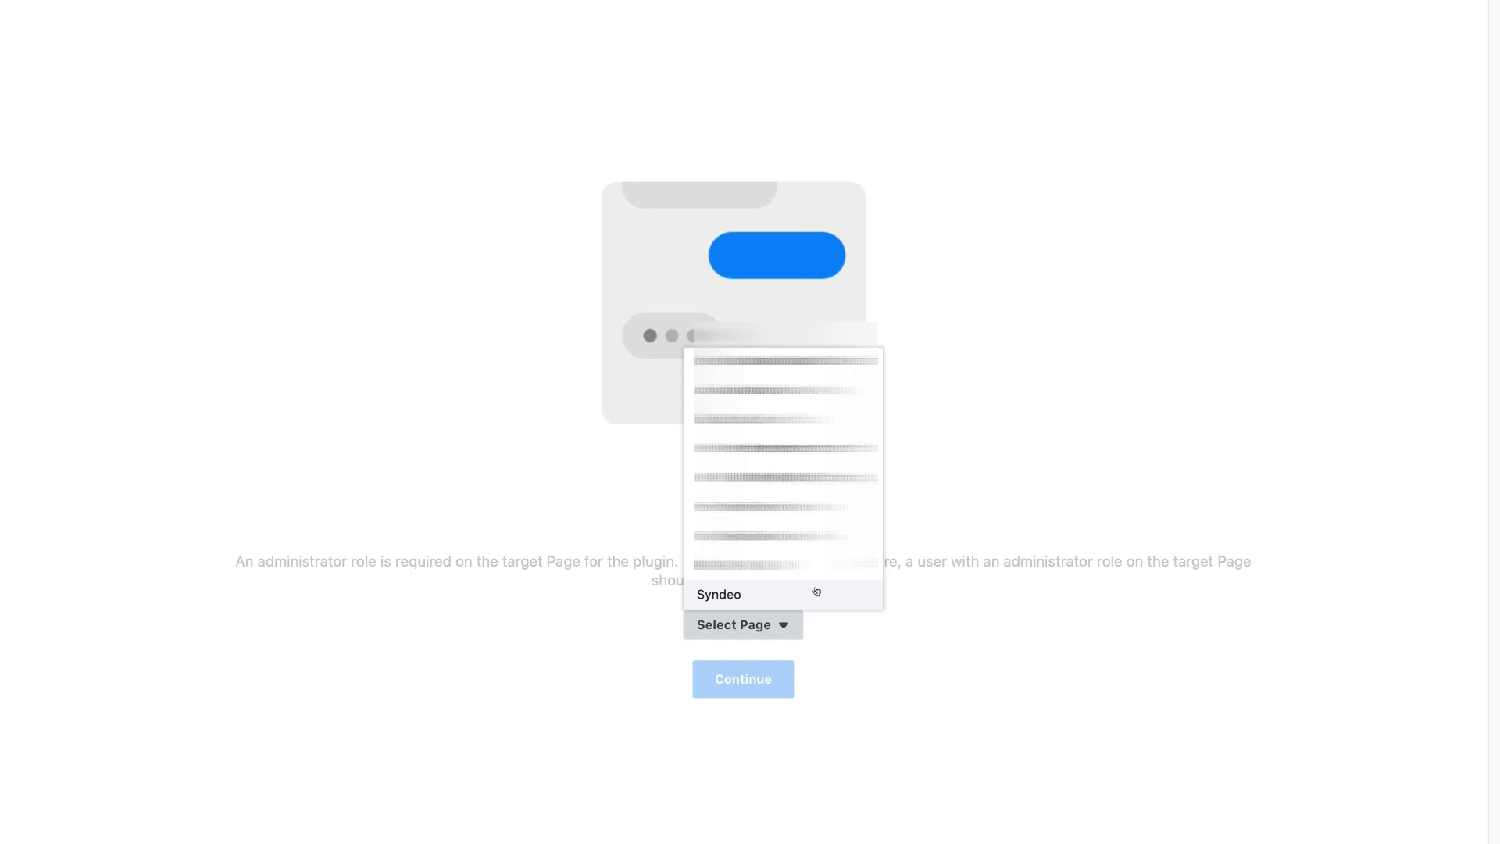
pyautogui.click(817, 591)
pyautogui.click(778, 686)
# - Check the mobile and desktop chat previews, then finish and close the setup
pyautogui.click(1208, 783)
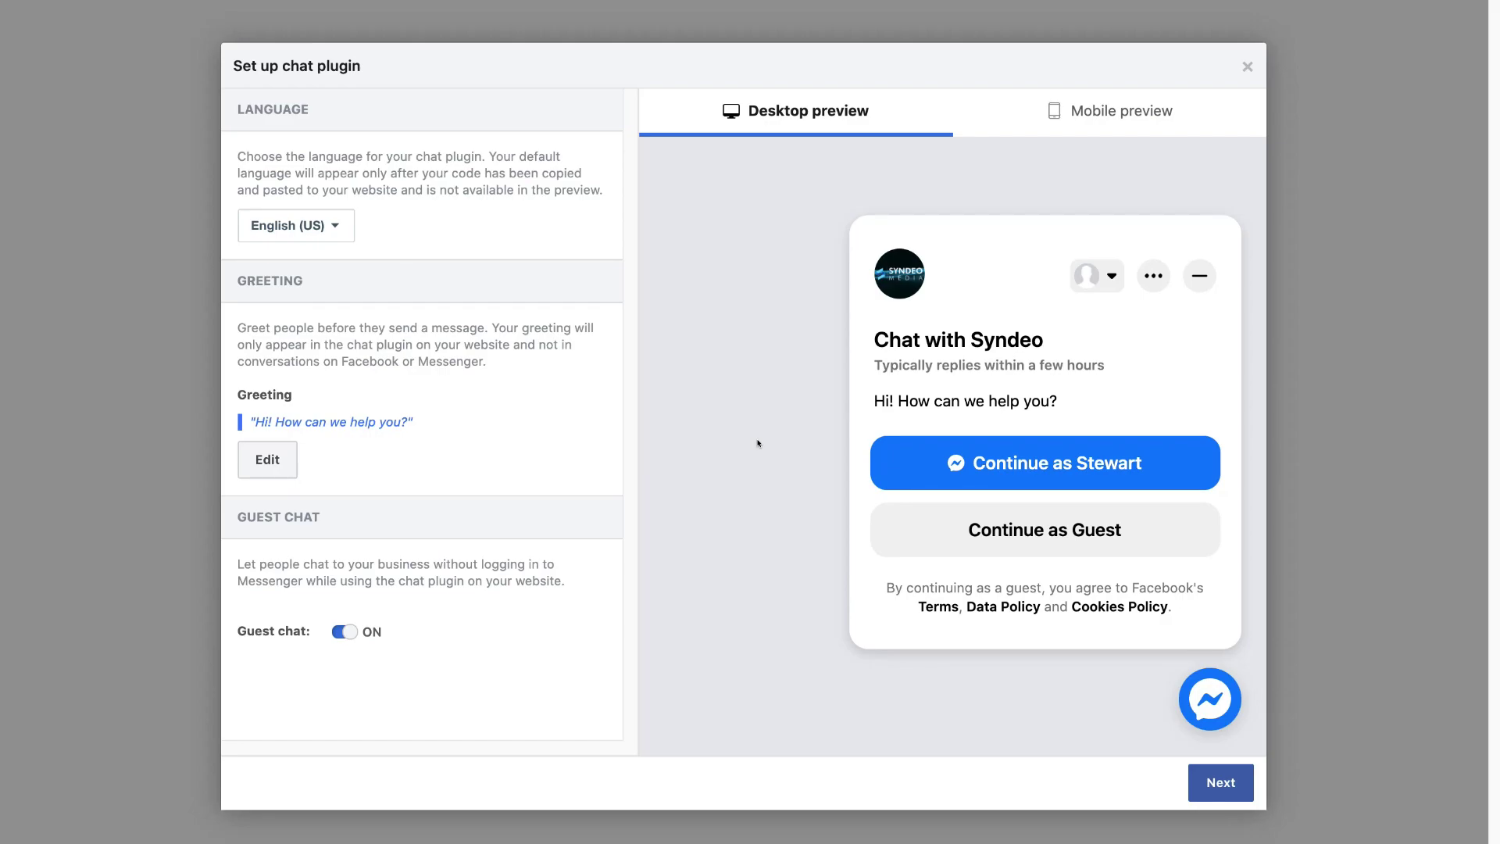
pyautogui.click(1116, 123)
pyautogui.click(847, 107)
pyautogui.click(1192, 796)
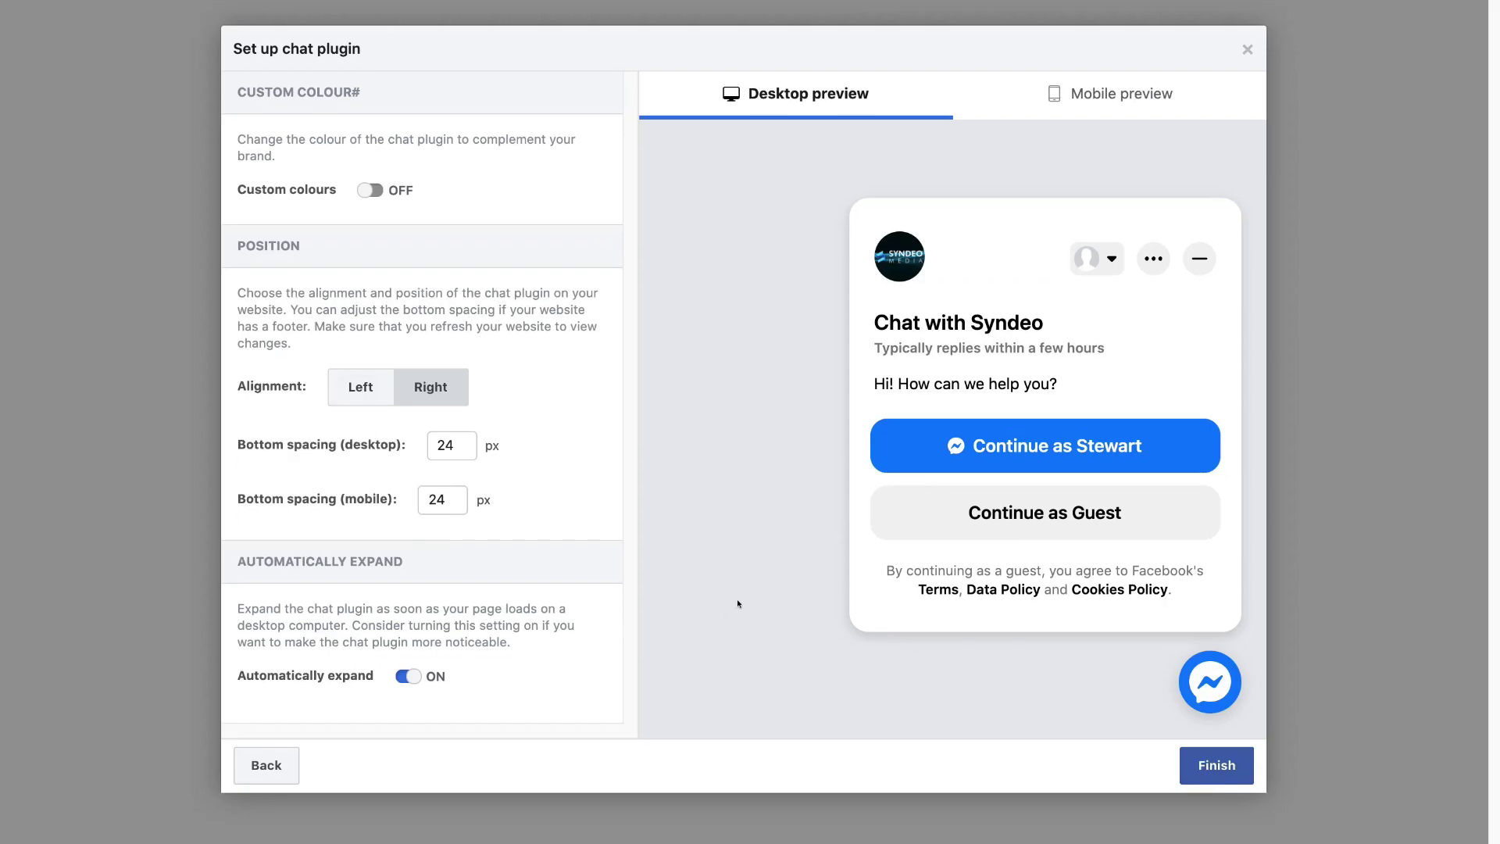
pyautogui.click(1191, 757)
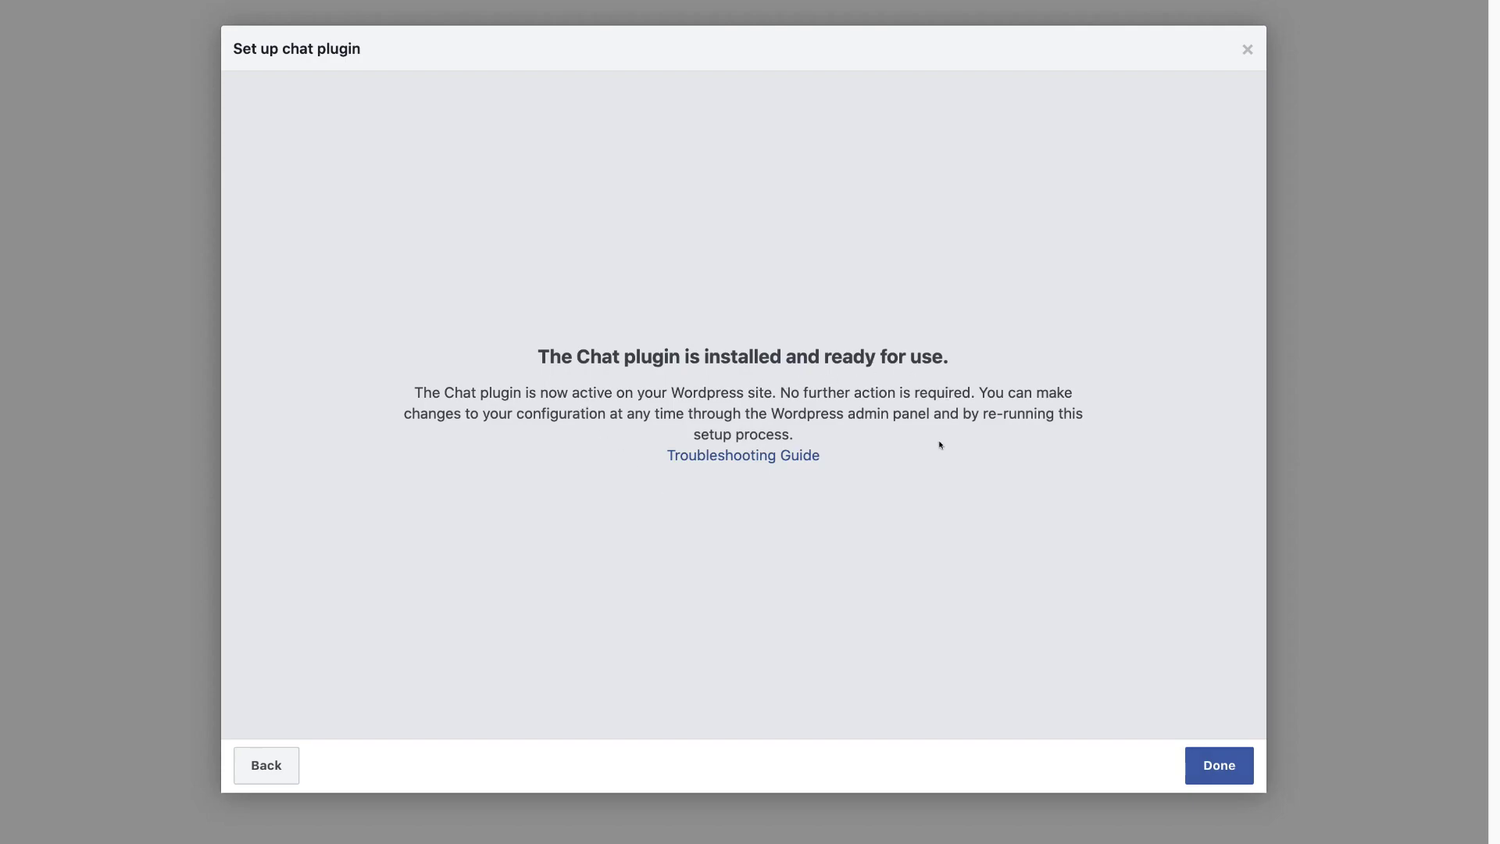
pyautogui.click(1191, 763)
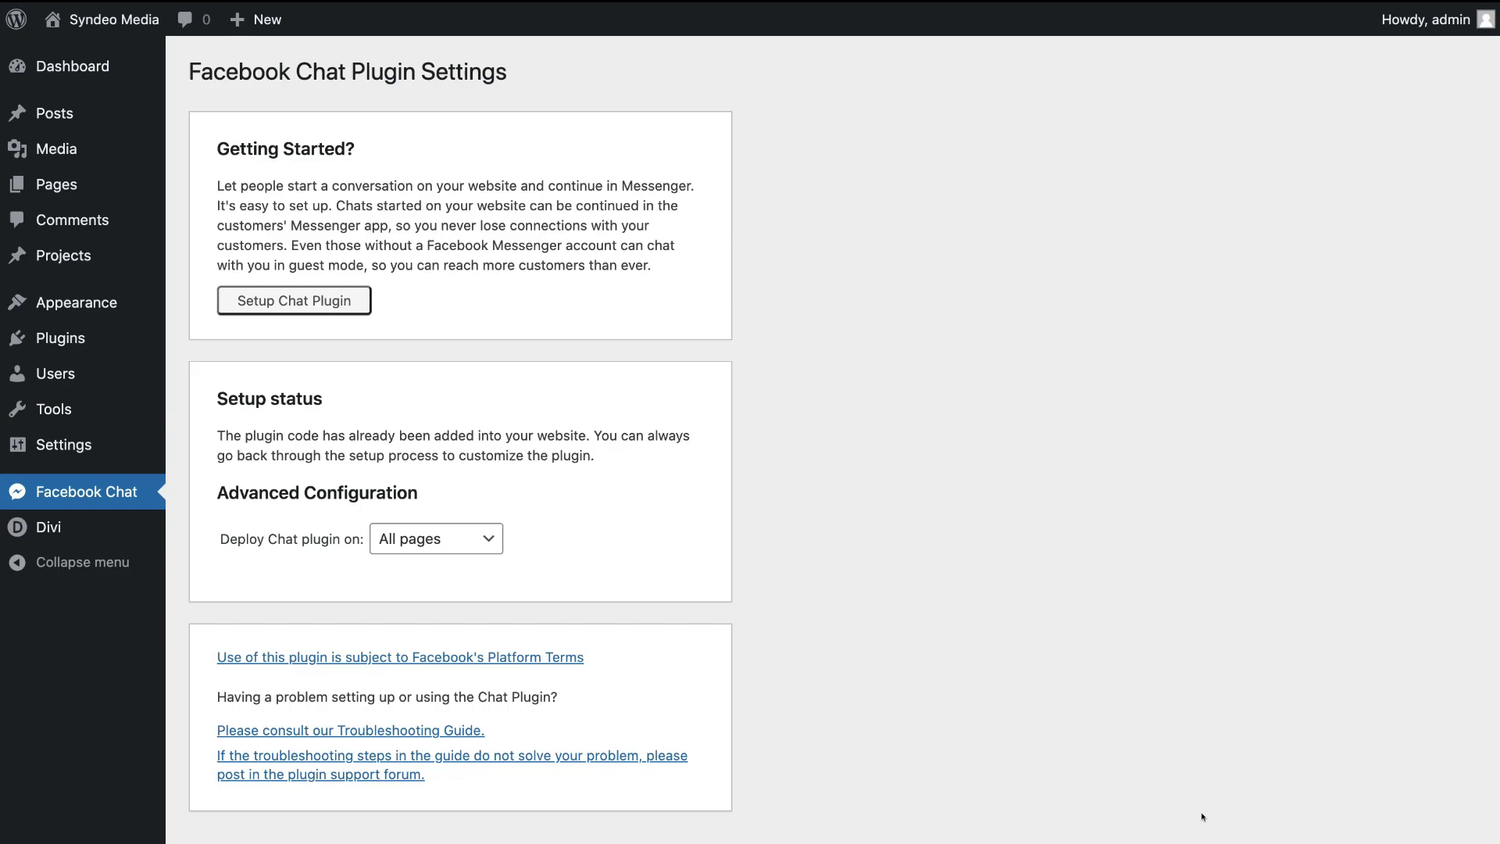
# - Visit the live Syndeo Media site via the admin bar's Visit Site link
pyautogui.moveTo(149, 20)
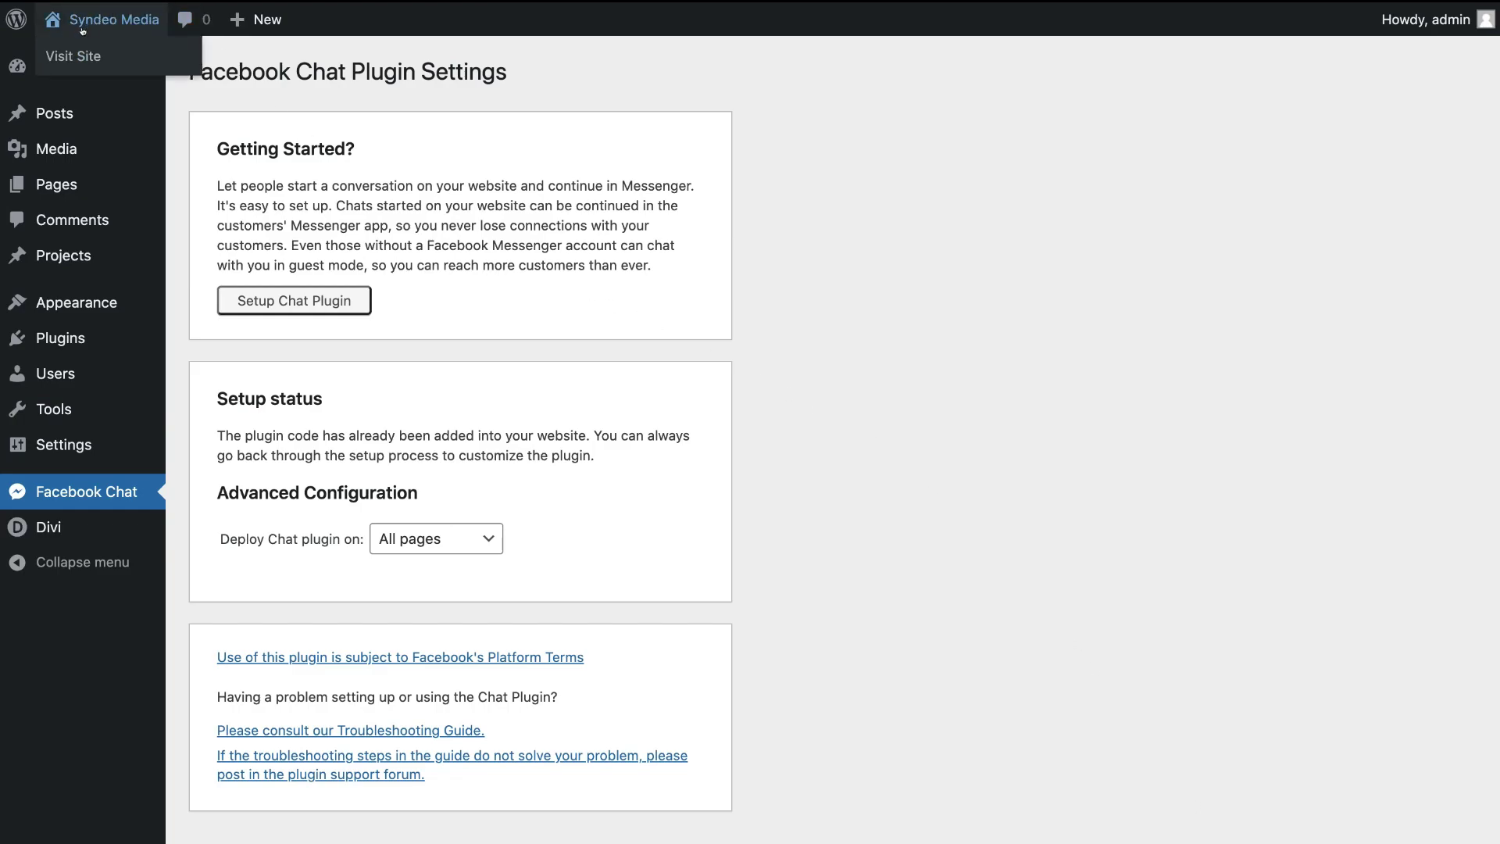
pyautogui.click(134, 58)
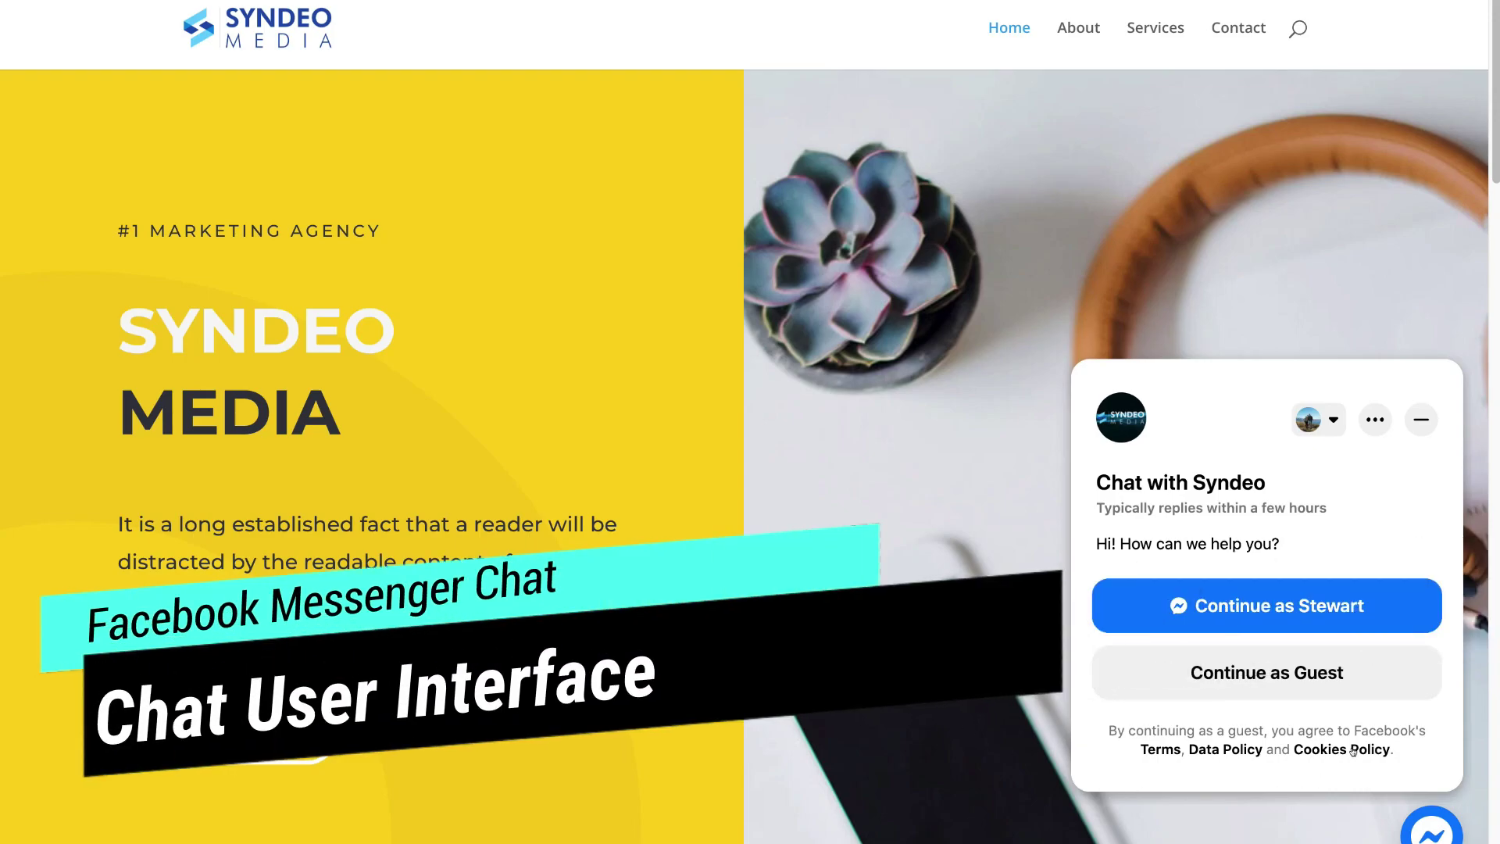
# - Collapse and reopen the Messenger chat widget, then continue as a guest to chat with Syndeo
pyautogui.click(1418, 419)
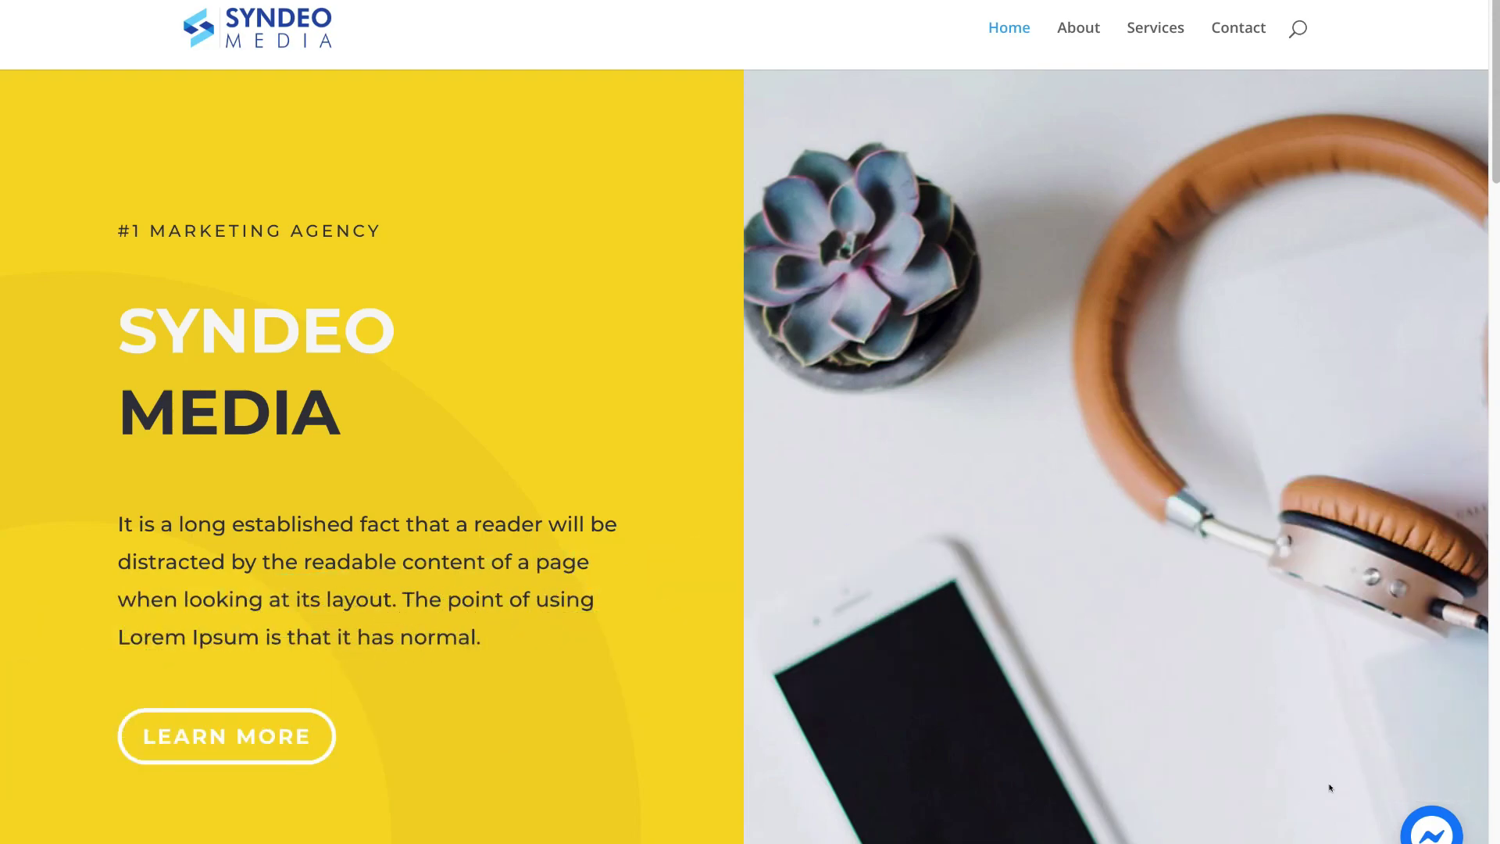
pyautogui.click(1404, 832)
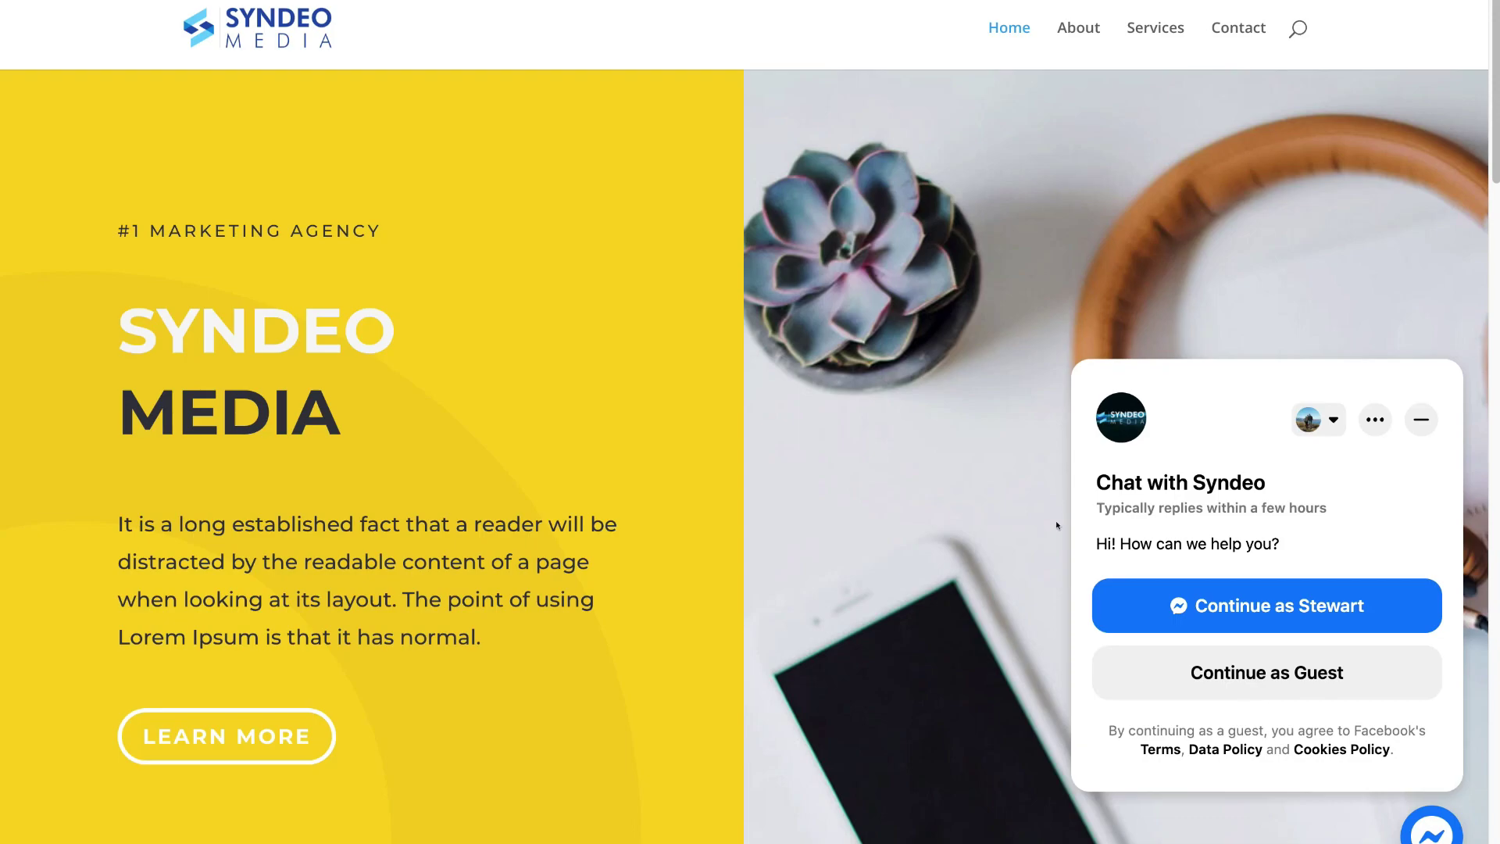
pyautogui.click(1258, 685)
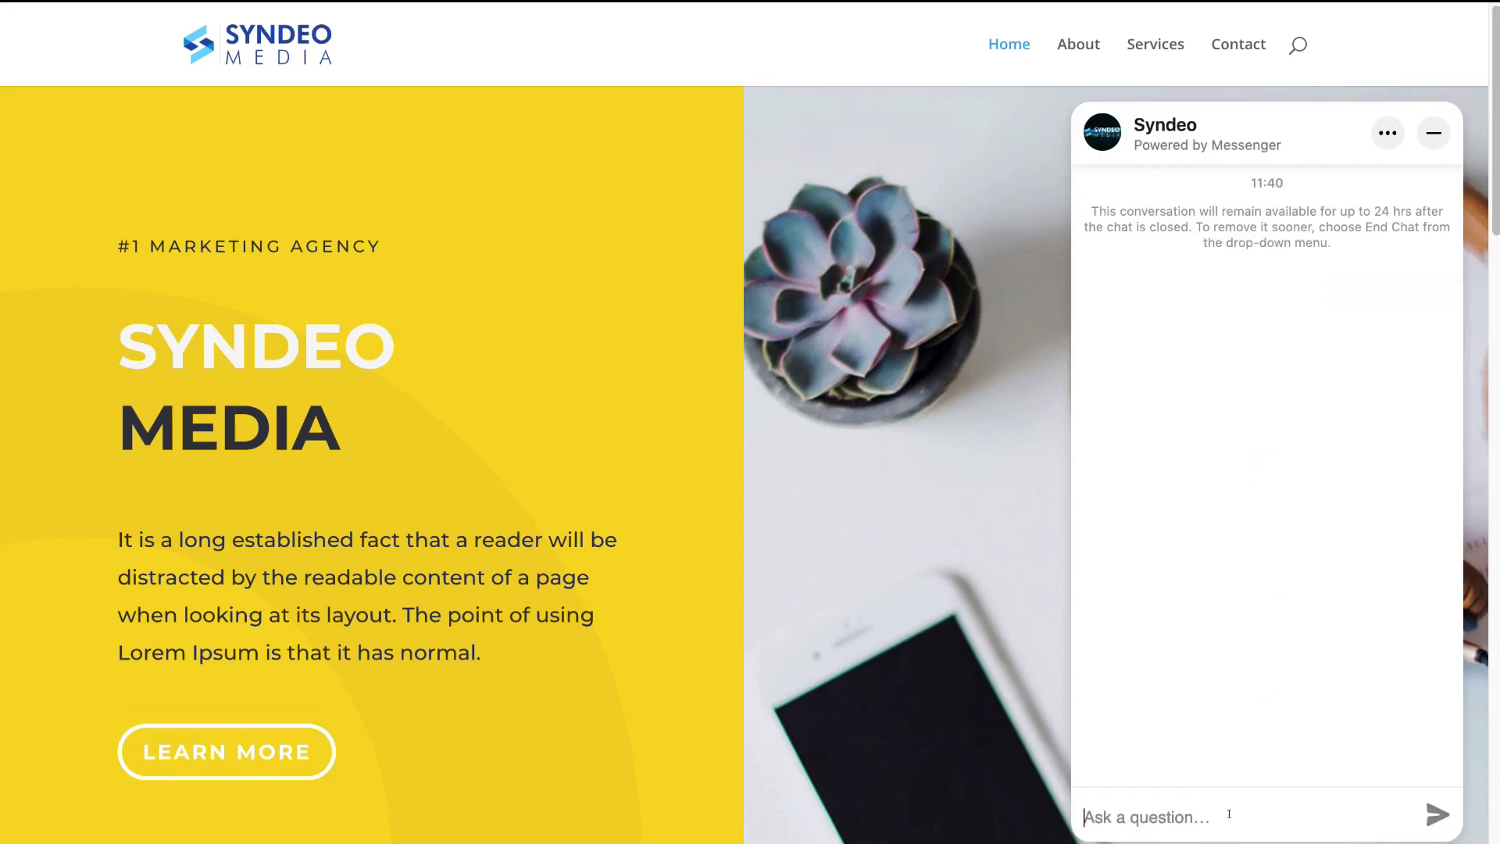
# - Send the guest question 'Hey, how much are your website packages?' and open it in Facebook's Inbox+
pyautogui.write('Hey, how much are your website packages?')
pyautogui.click(1436, 814)
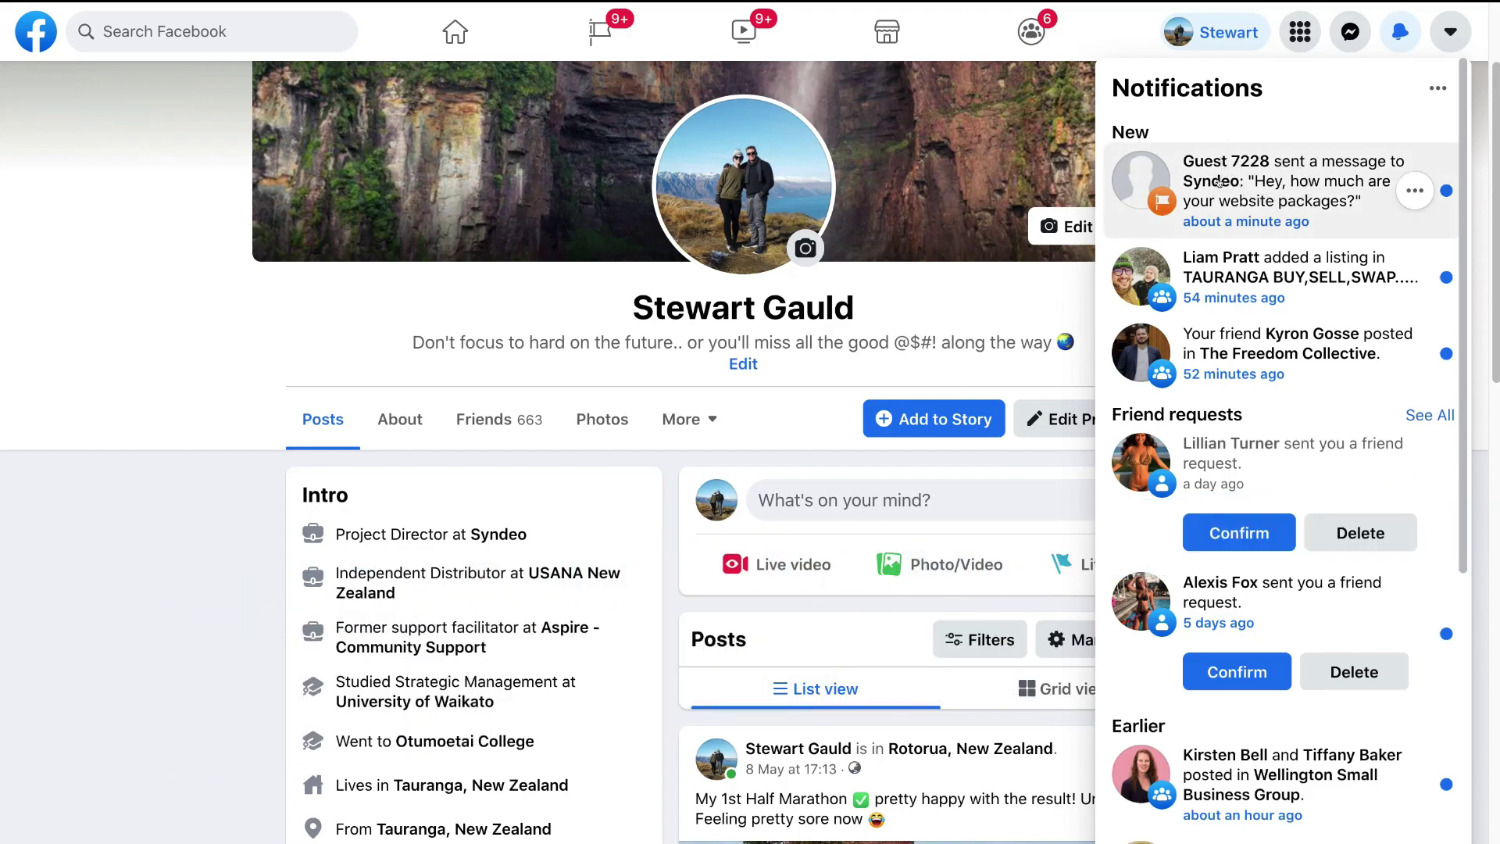
pyautogui.click(1313, 183)
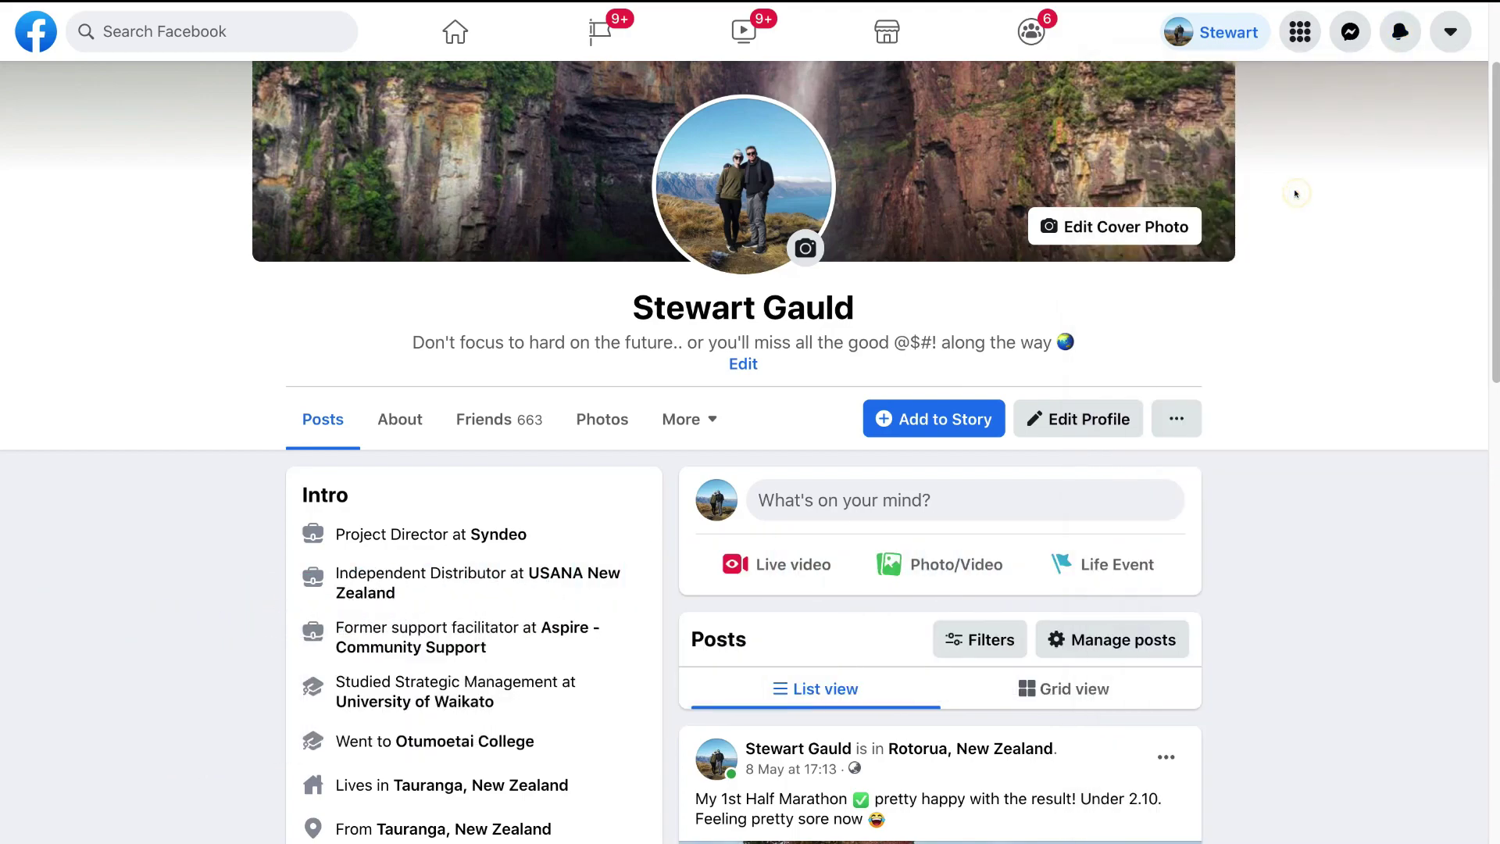